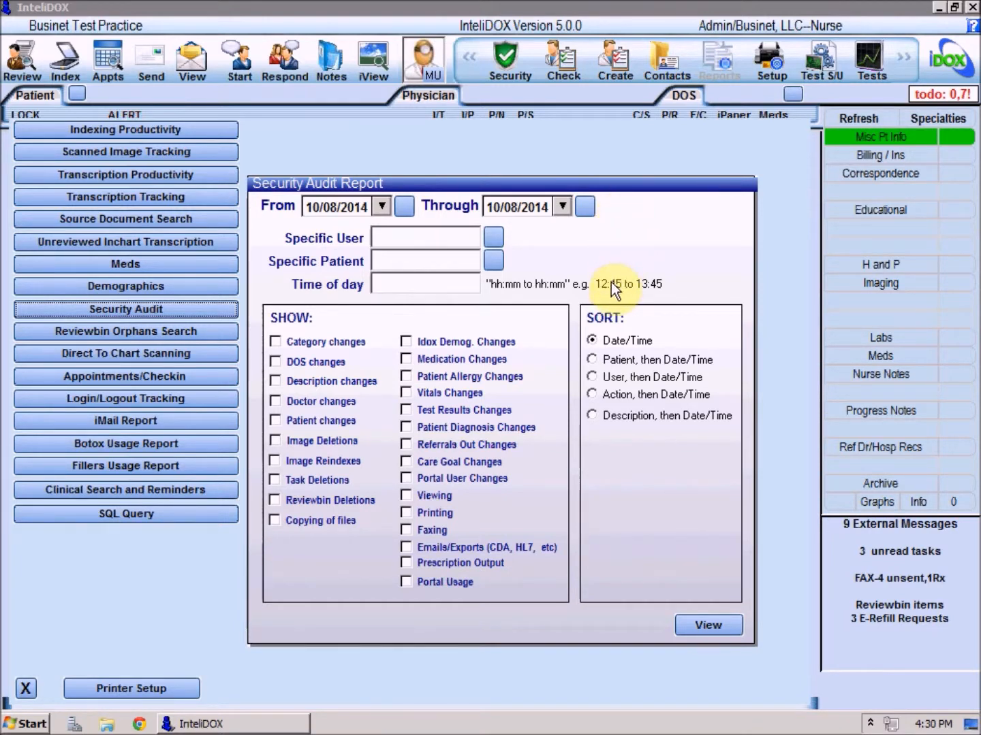
Step: Restrict the security audit report to one specific patient picked from the patient list
{"action": "left_click", "coordinate": [379, 291]}
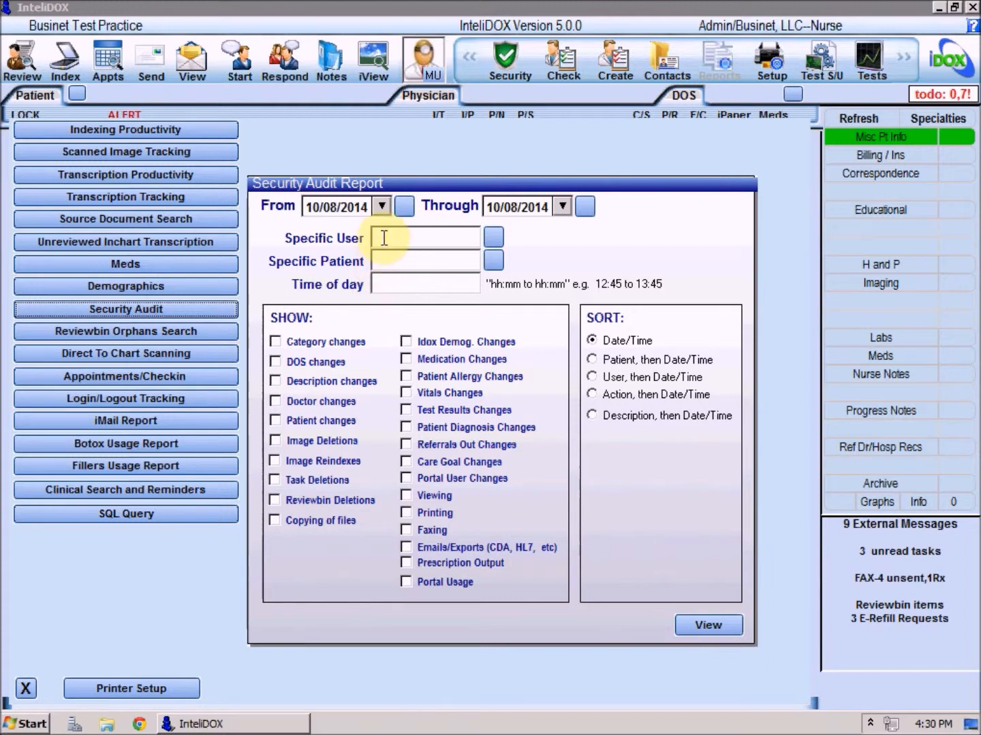
{"action": "left_click", "coordinate": [491, 237]}
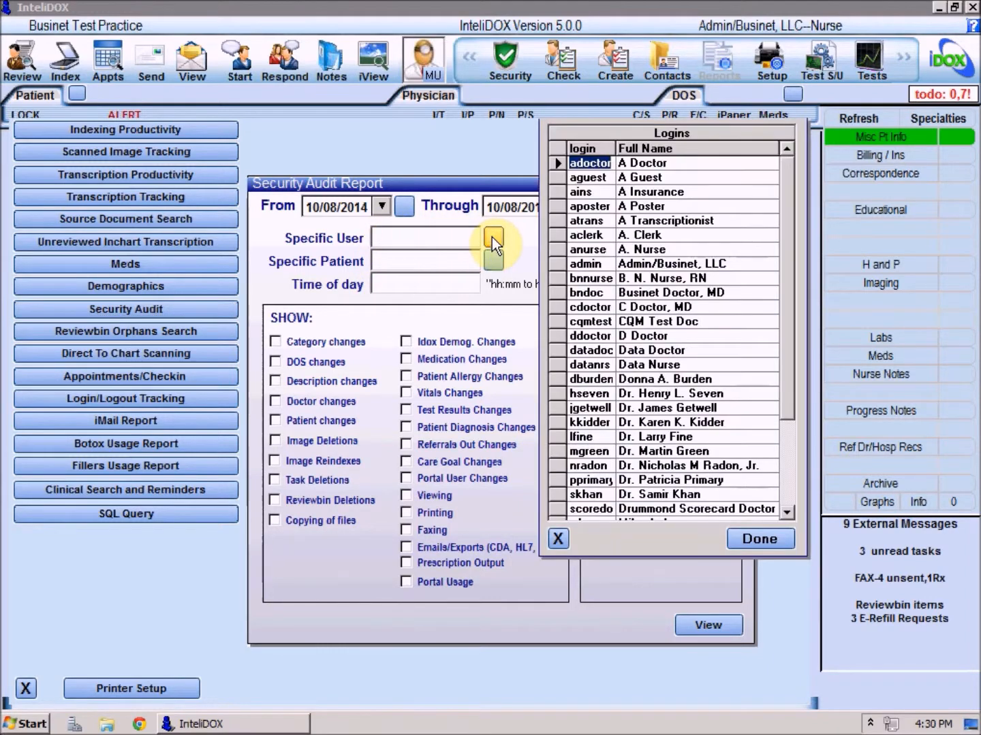
{"action": "left_click", "coordinate": [556, 538]}
{"action": "left_click", "coordinate": [493, 260]}
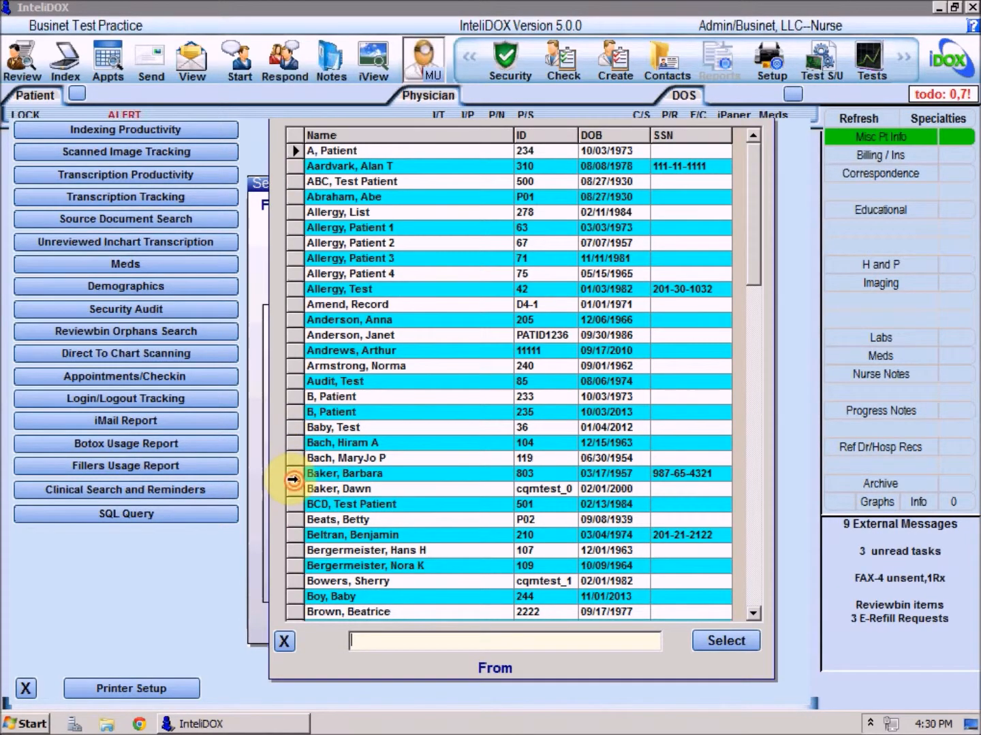
{"action": "double_click", "coordinate": [293, 480]}
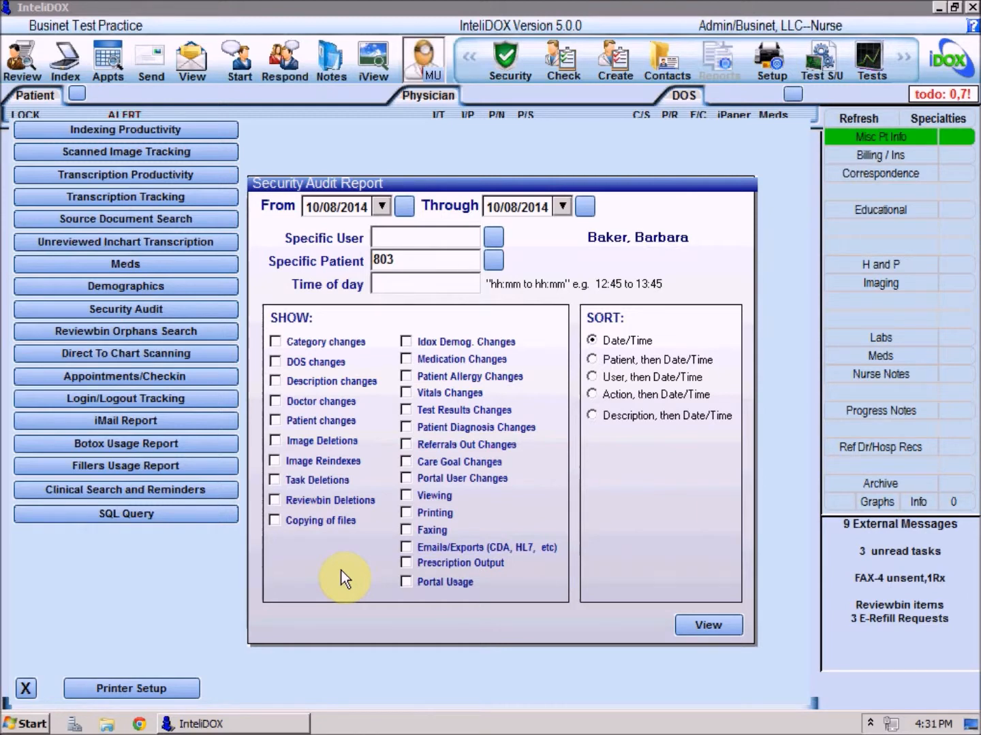
Step: Include Viewing, Printing, Faxing, Emails/Exports, Prescription Output, Portal Usage and Copying of files in the security audit report
{"action": "left_click", "coordinate": [407, 495]}
{"action": "left_click", "coordinate": [406, 512]}
{"action": "left_click", "coordinate": [405, 531]}
{"action": "left_click", "coordinate": [407, 547]}
{"action": "left_click", "coordinate": [407, 561]}
{"action": "left_click", "coordinate": [408, 584]}
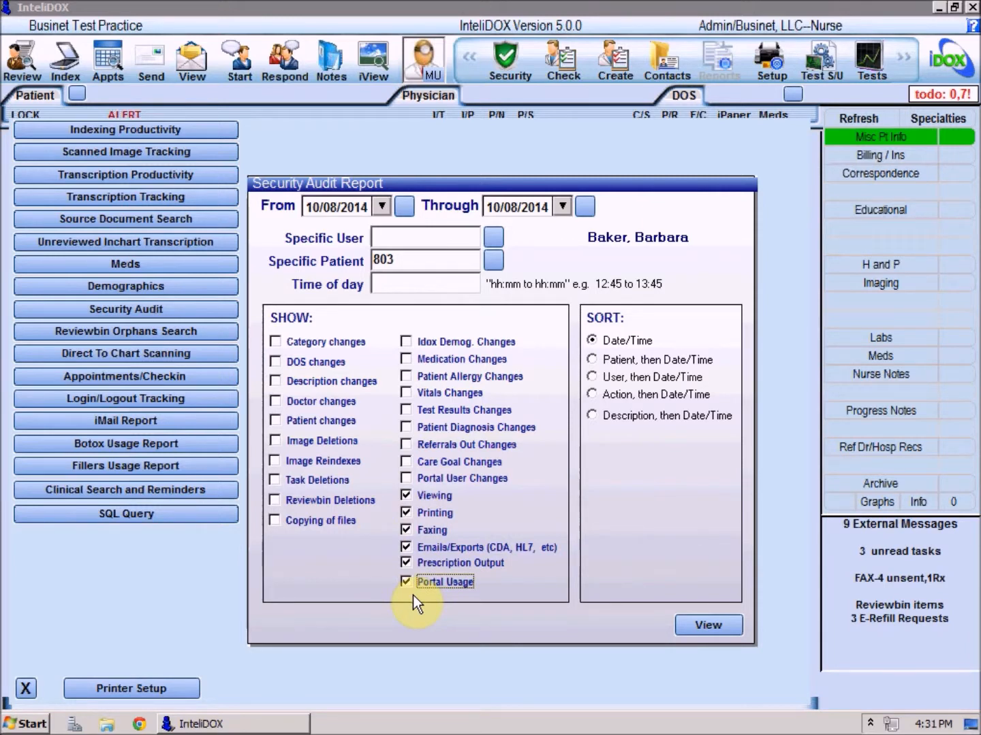
{"action": "left_click", "coordinate": [278, 522]}
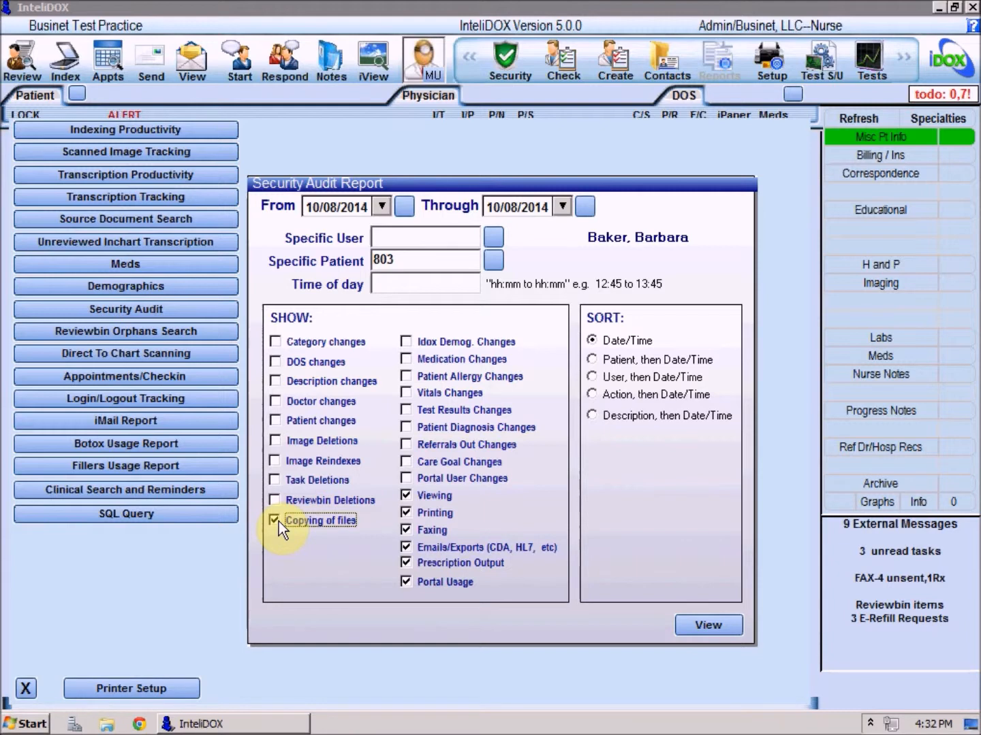
Step: Add Idox Demog. Changes, Referrals Out Changes, Care Goal Changes and Portal User Changes to the audit report's shown items
{"action": "left_click", "coordinate": [405, 339]}
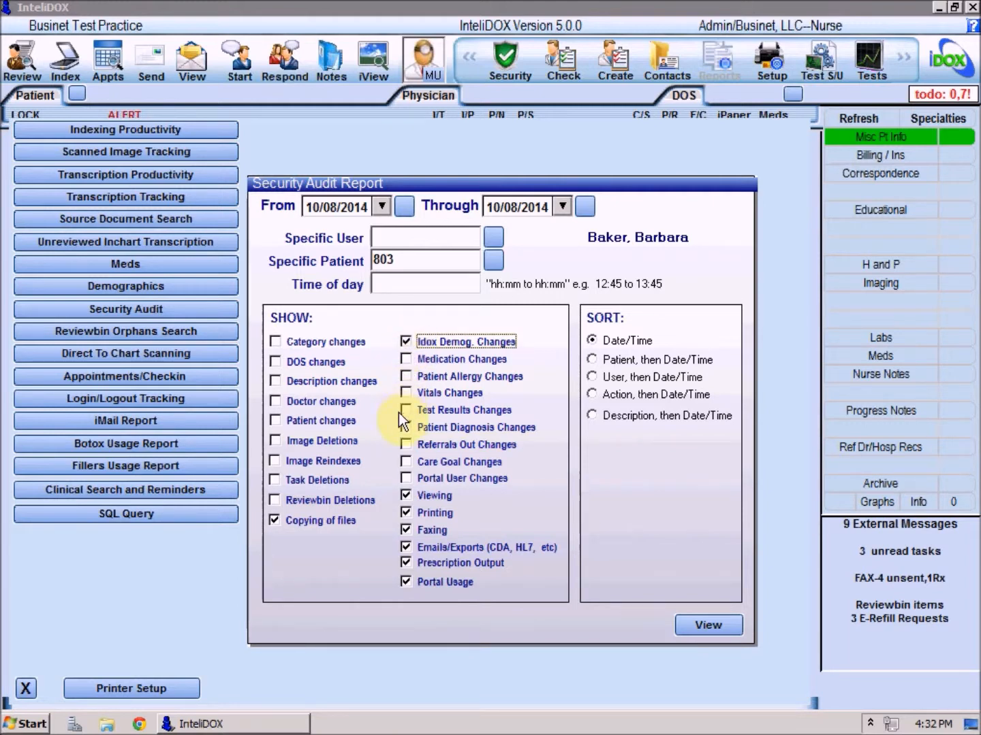
{"action": "left_click", "coordinate": [403, 444]}
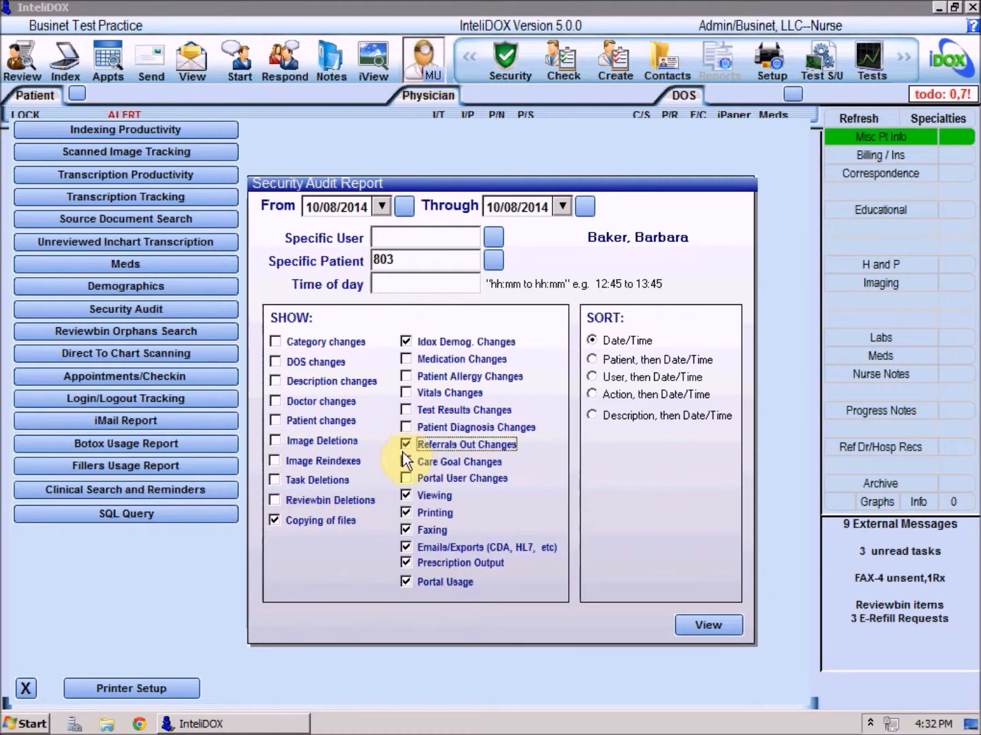
{"action": "left_click", "coordinate": [406, 463]}
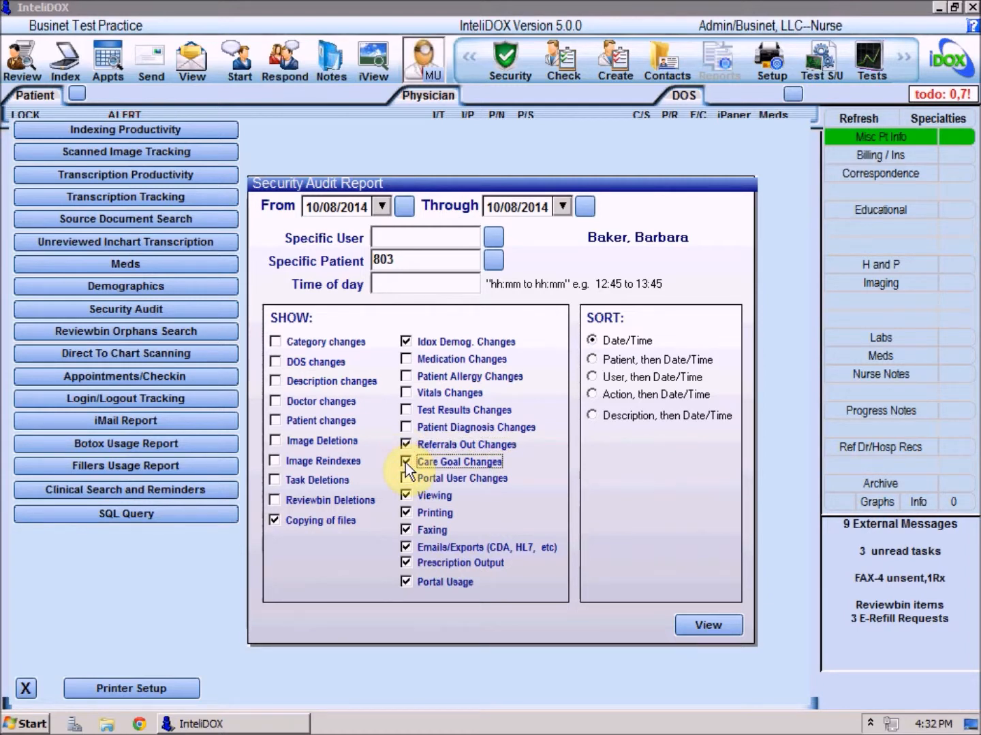
{"action": "left_click", "coordinate": [407, 479]}
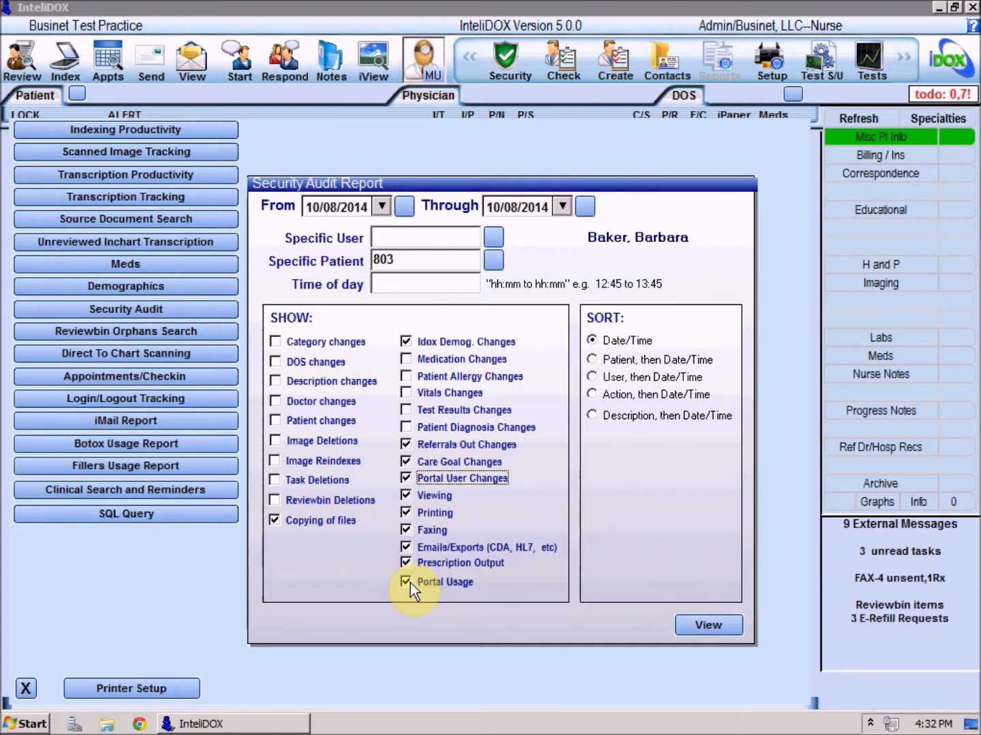
Step: View the security audit report with all item types included, sorted by User, then Date/Time, and close the preview
{"action": "left_click", "coordinate": [292, 317]}
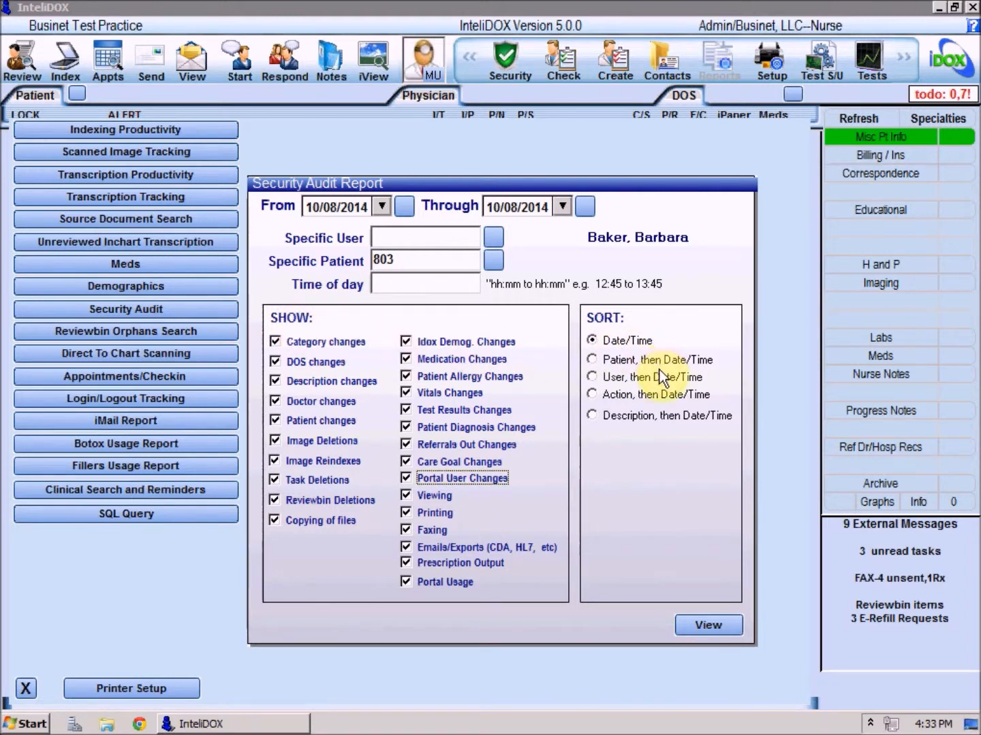
{"action": "left_click", "coordinate": [592, 377]}
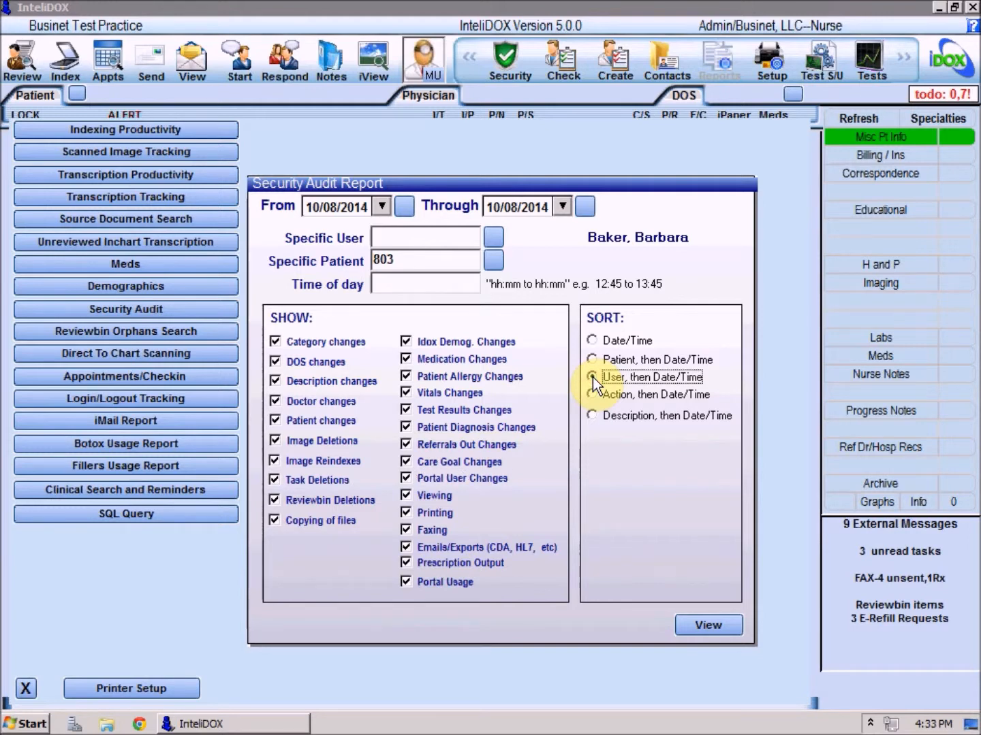
{"action": "left_click", "coordinate": [693, 621]}
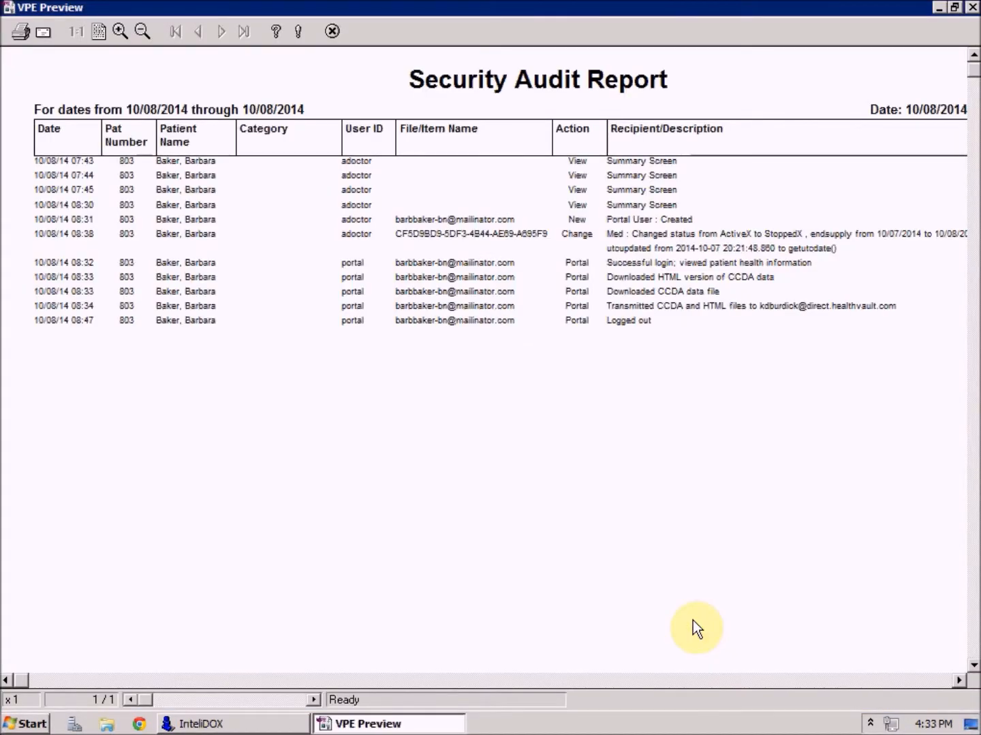
{"action": "left_click", "coordinate": [332, 31]}
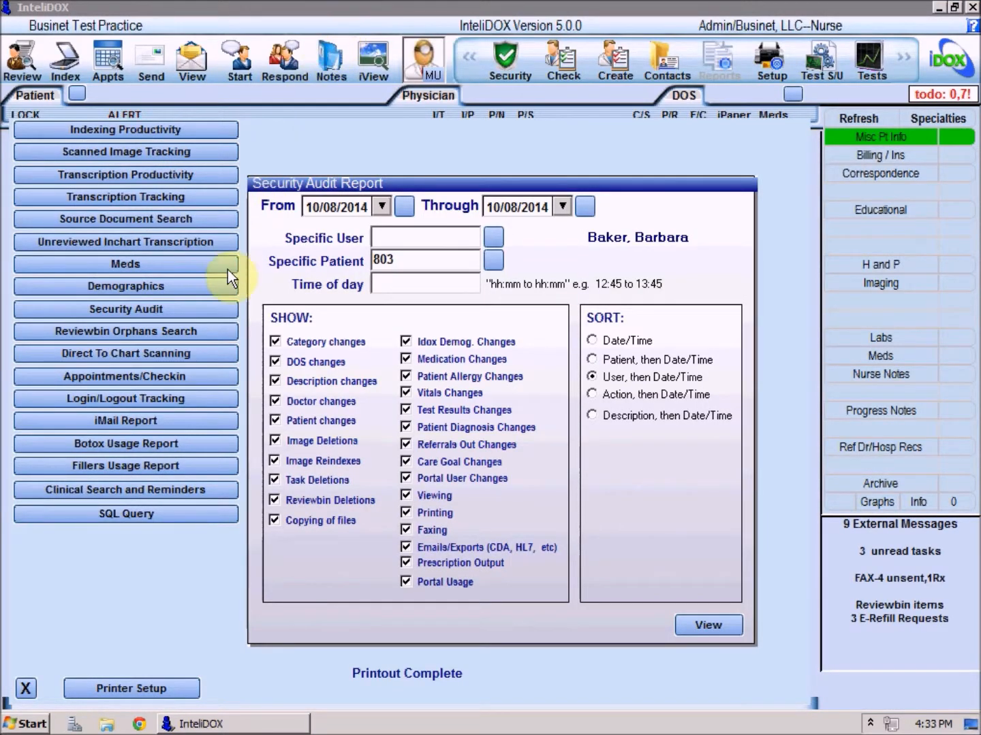
Step: Run a Clinical Search and Reminders report for patients with reminder method Unknown, and close the preview
{"action": "left_click", "coordinate": [172, 490]}
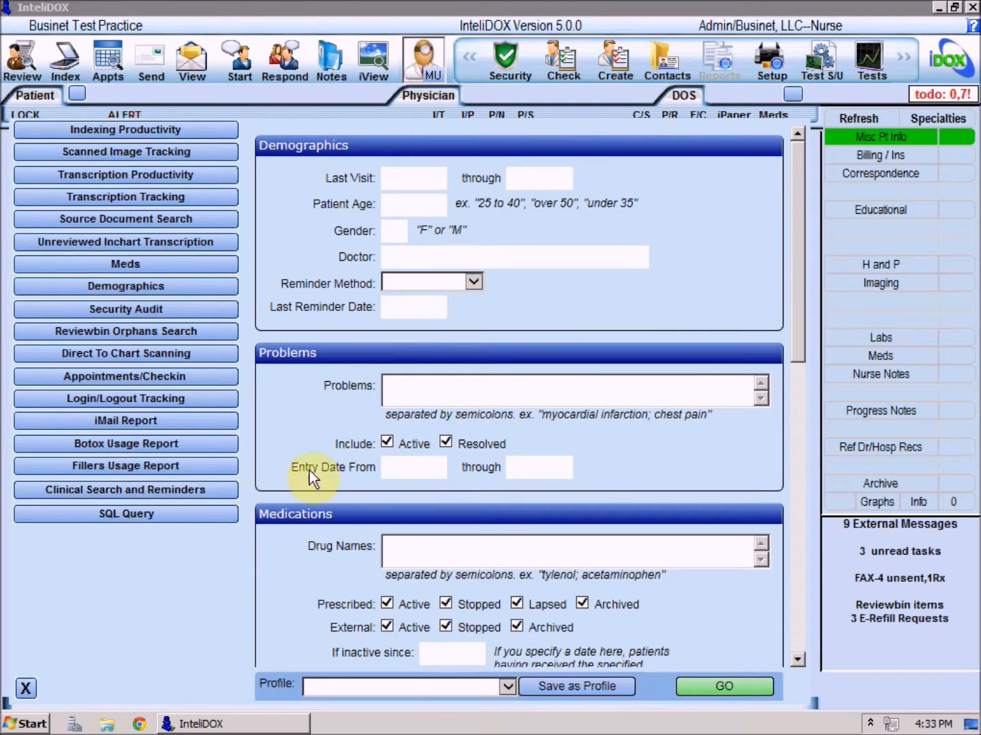
{"action": "left_click", "coordinate": [472, 281]}
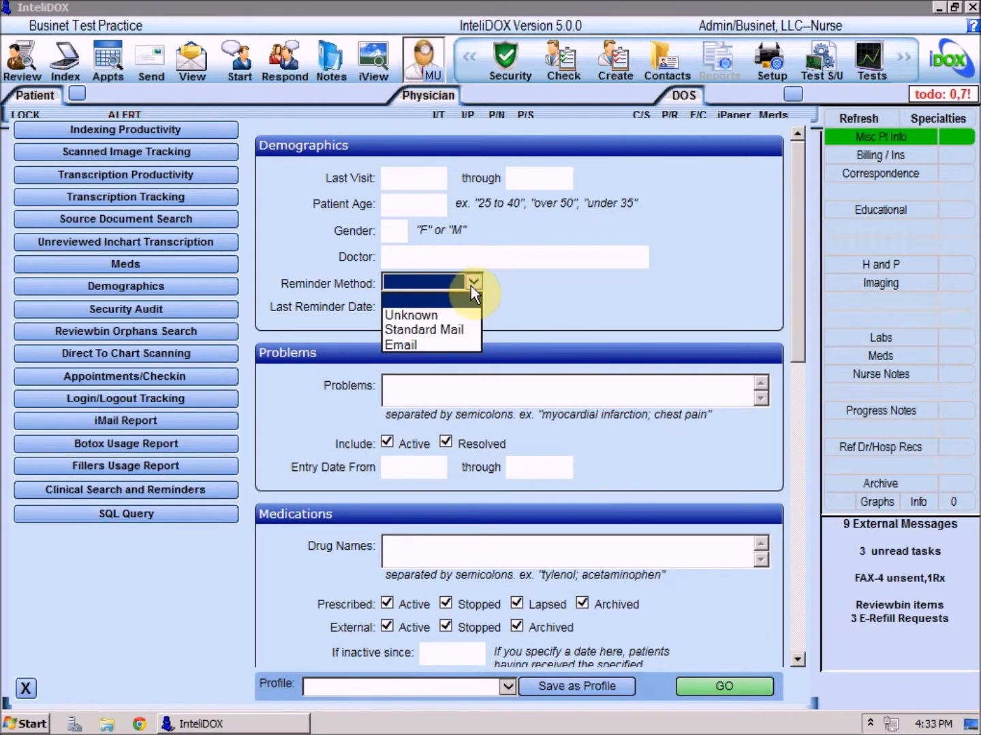
{"action": "left_click", "coordinate": [448, 315]}
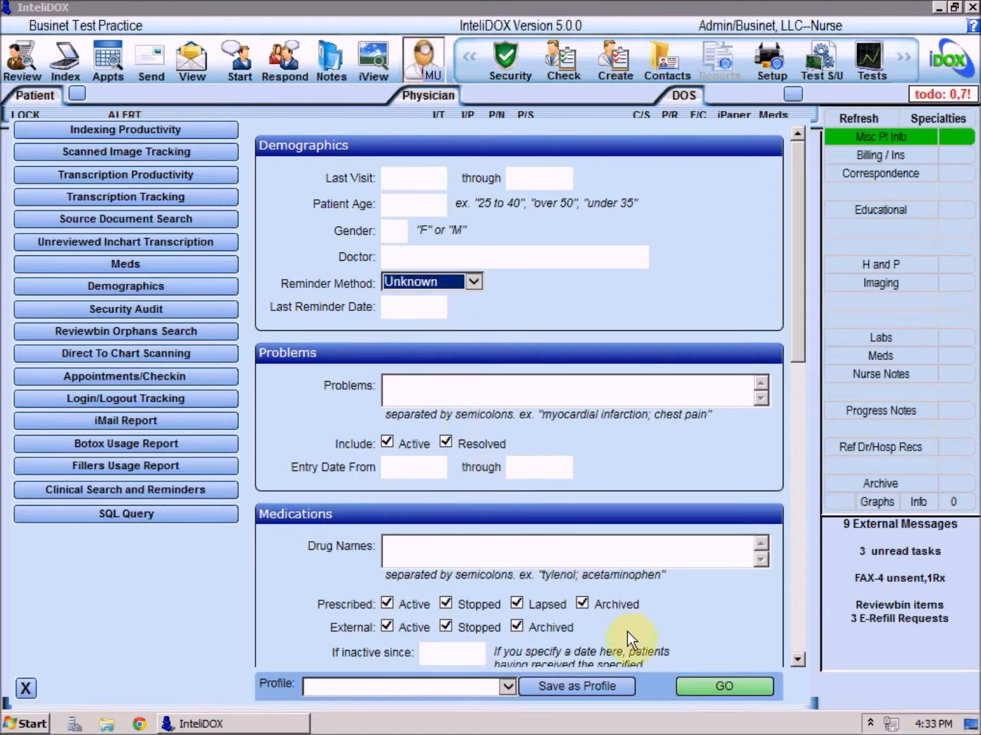
{"action": "left_click", "coordinate": [718, 685]}
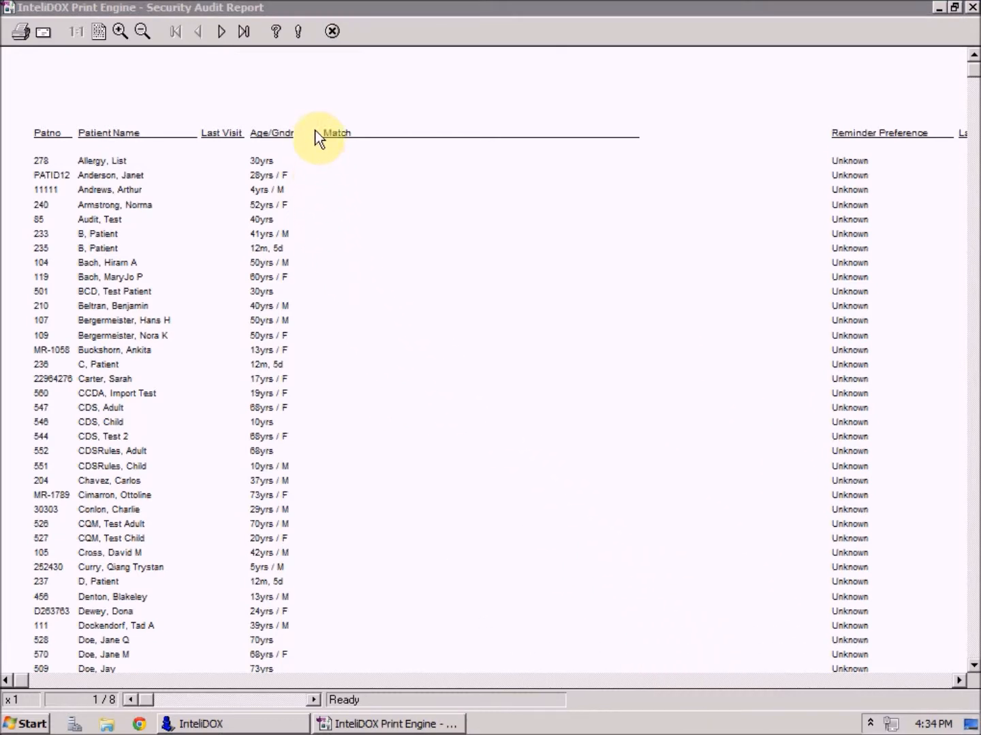
{"action": "left_click", "coordinate": [331, 36]}
Step: Clear the reminder method and run the clinical search for problem diabetes with drug name glyburide, closing the preview when done
{"action": "left_click", "coordinate": [471, 282]}
{"action": "left_click", "coordinate": [435, 301]}
{"action": "left_click", "coordinate": [434, 387]}
{"action": "type", "text": "diabetes"}
{"action": "left_click", "coordinate": [408, 550]}
{"action": "type", "text": "glyburide"}
{"action": "left_click_drag", "start_coordinate": [797, 292], "coordinate": [799, 455]}
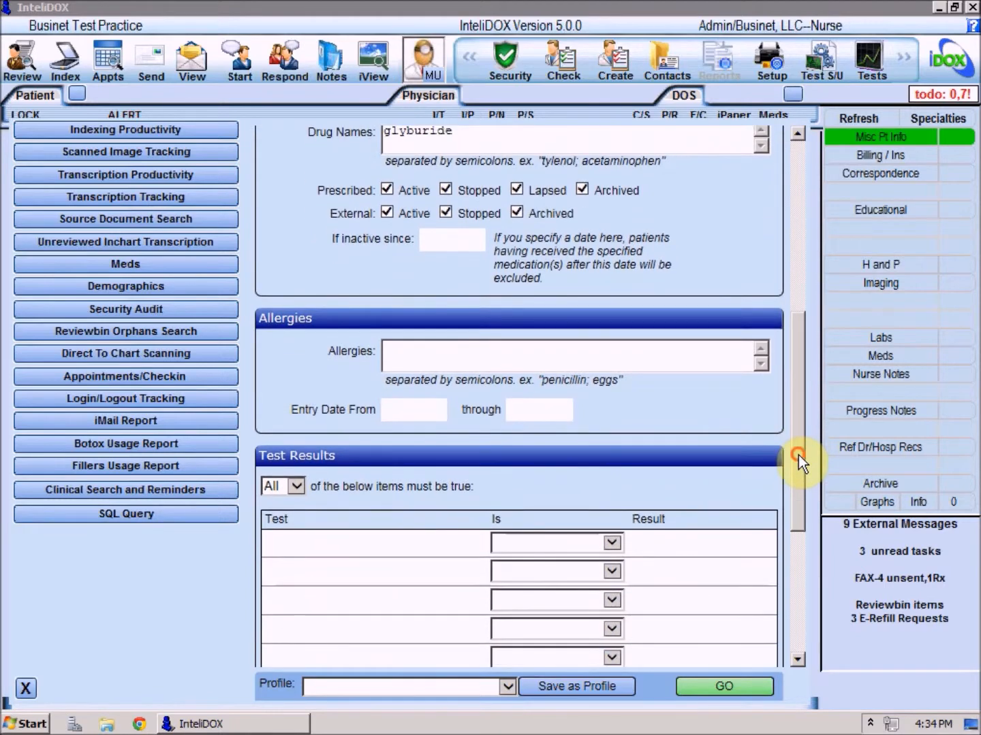
{"action": "left_click", "coordinate": [726, 686]}
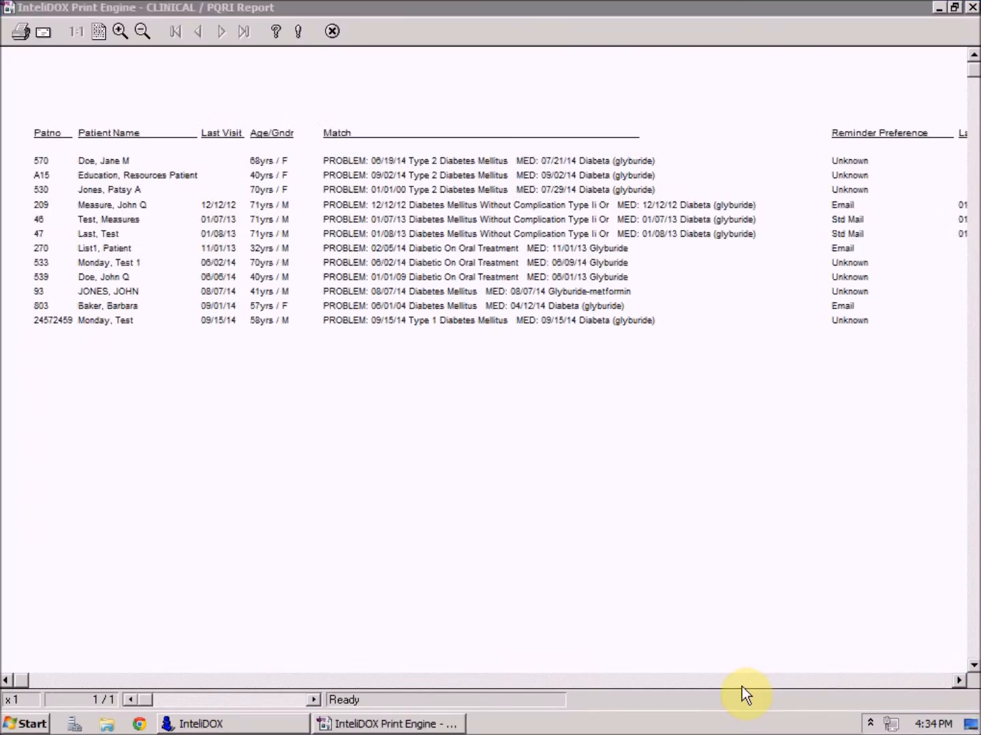
{"action": "left_click", "coordinate": [333, 32]}
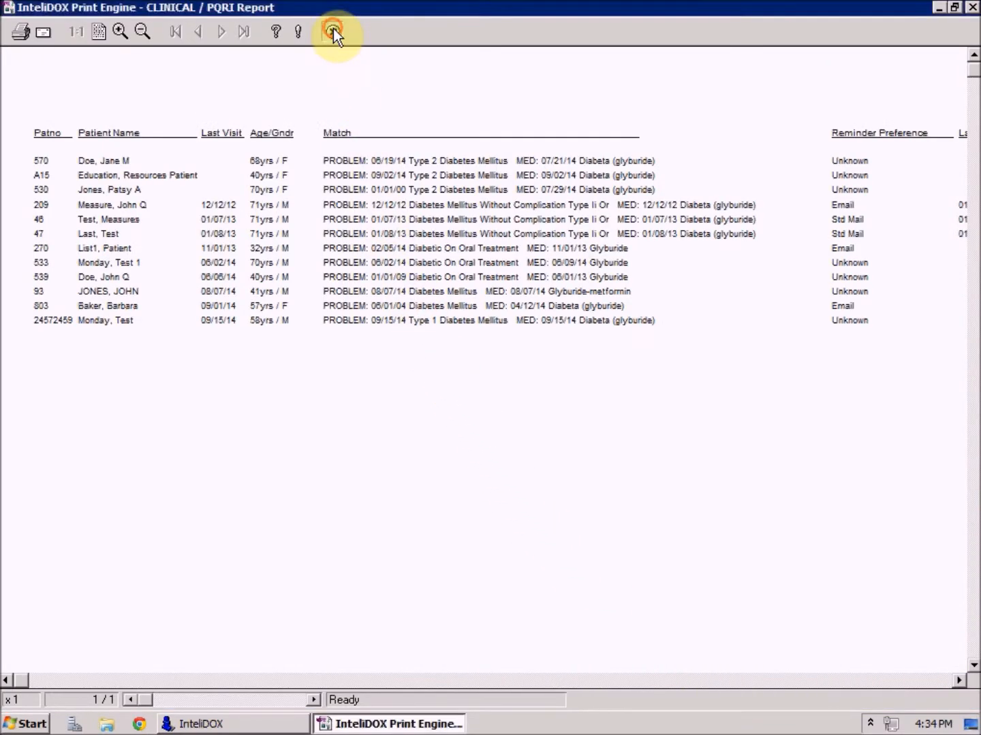
Step: Run the clinical search with the problem entry date starting from 1/1/14, and close the preview
{"action": "left_click_drag", "start_coordinate": [796, 329], "coordinate": [793, 188]}
{"action": "left_click", "coordinate": [437, 400]}
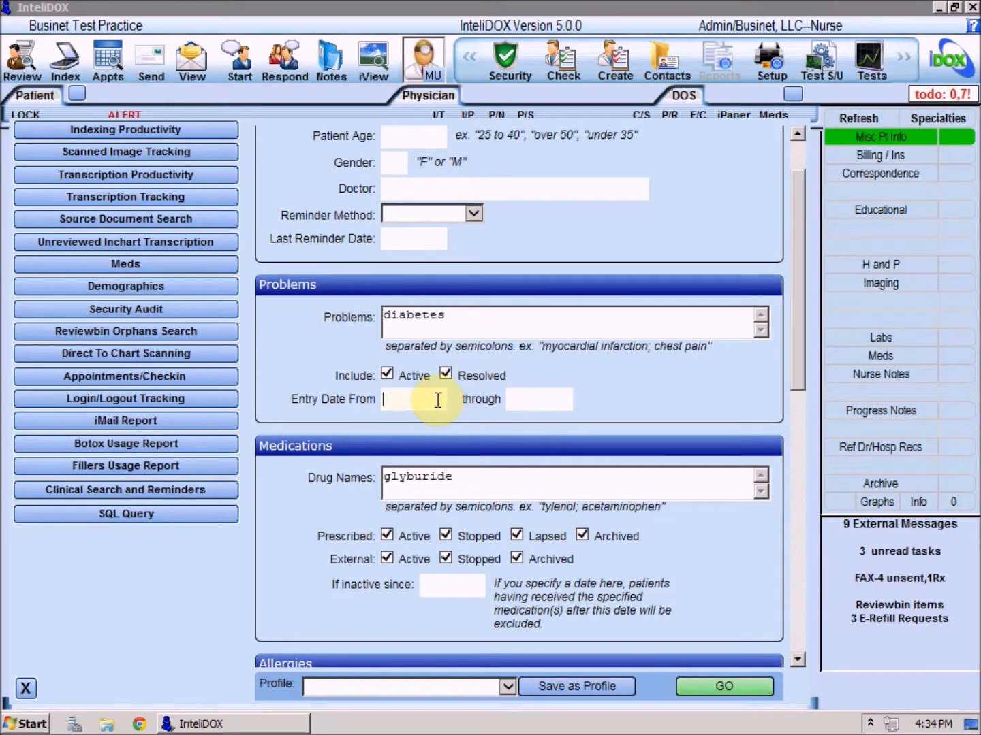
{"action": "type", "text": "1/1/14"}
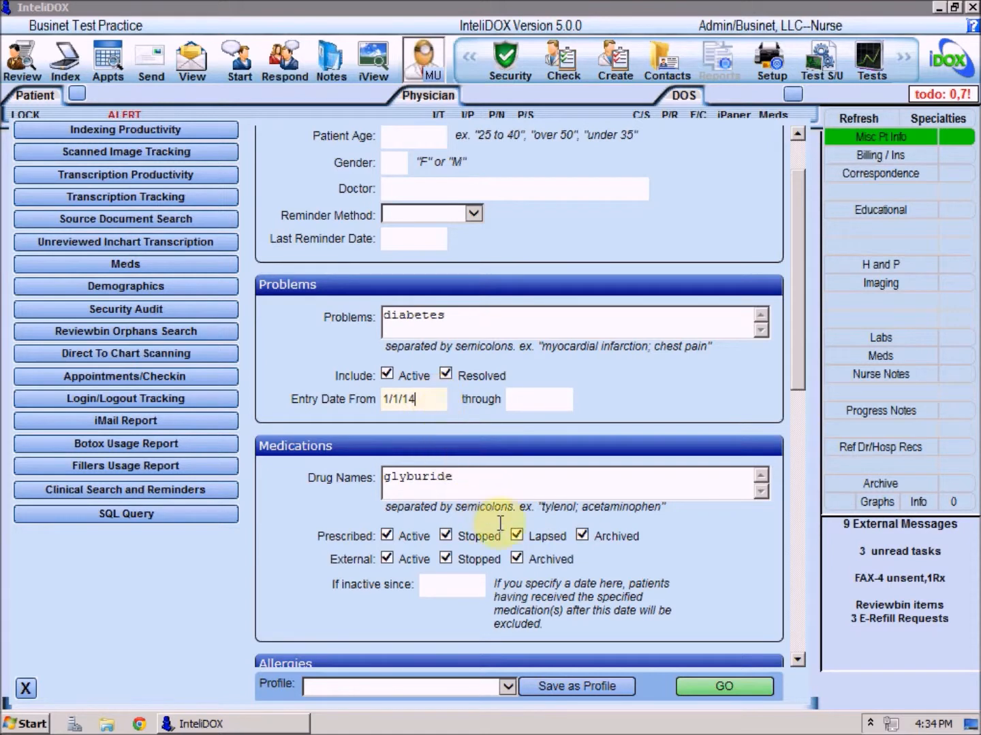
{"action": "left_click", "coordinate": [707, 693]}
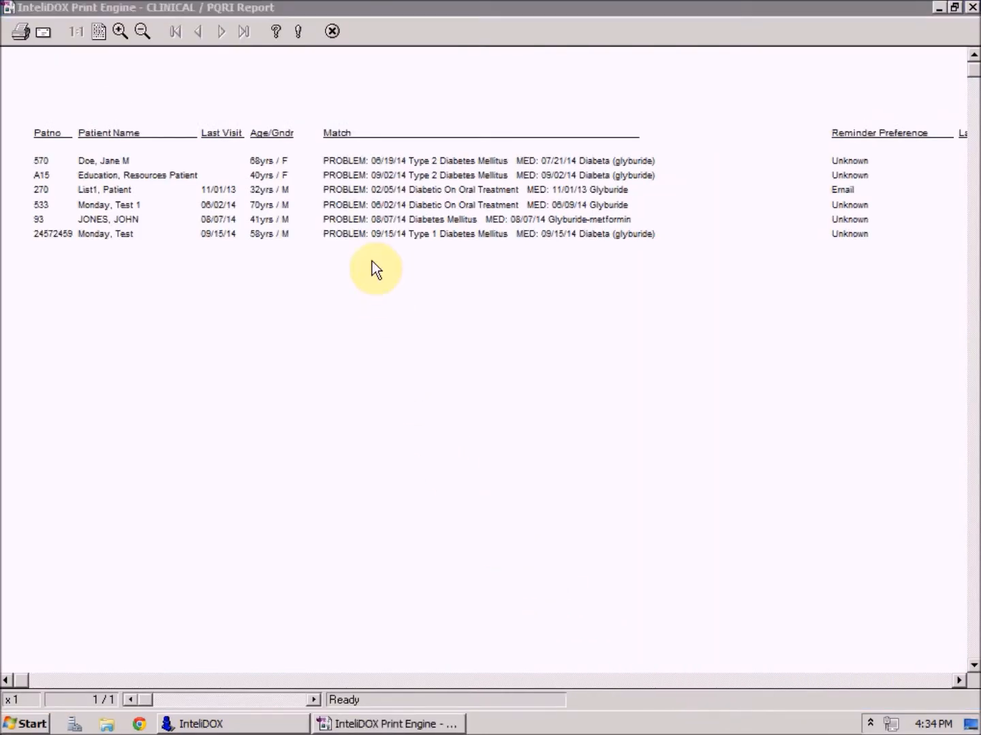
{"action": "left_click", "coordinate": [333, 31]}
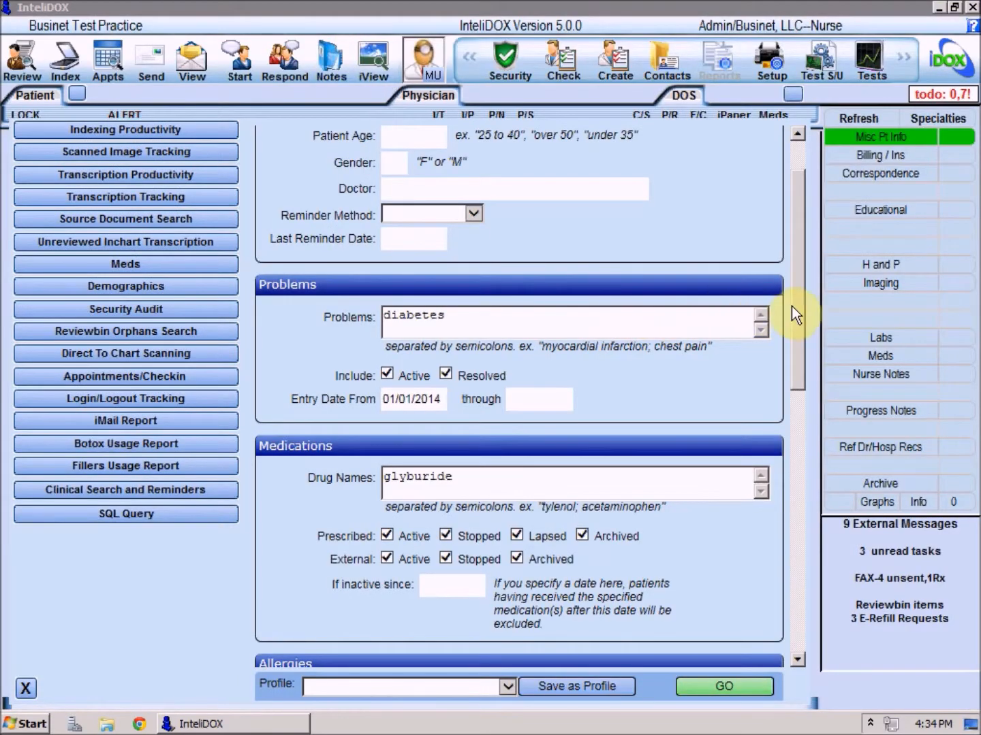
Step: Run the clinical search report ordered by Patient Age, and close the preview
{"action": "left_click_drag", "start_coordinate": [798, 344], "coordinate": [788, 666]}
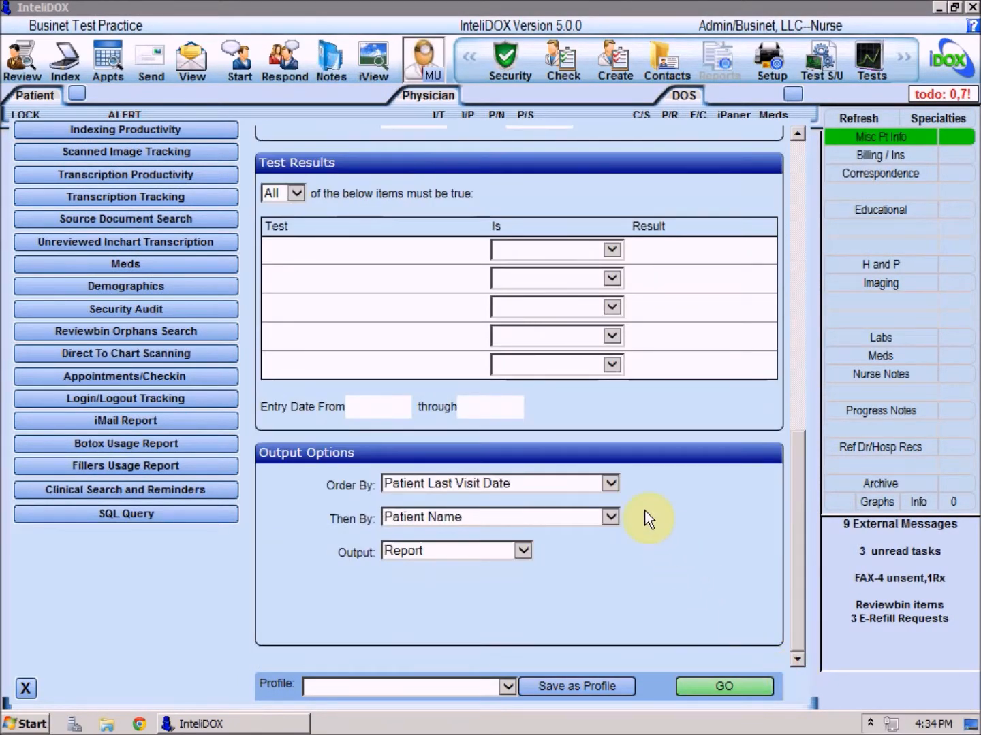
{"action": "left_click", "coordinate": [610, 484]}
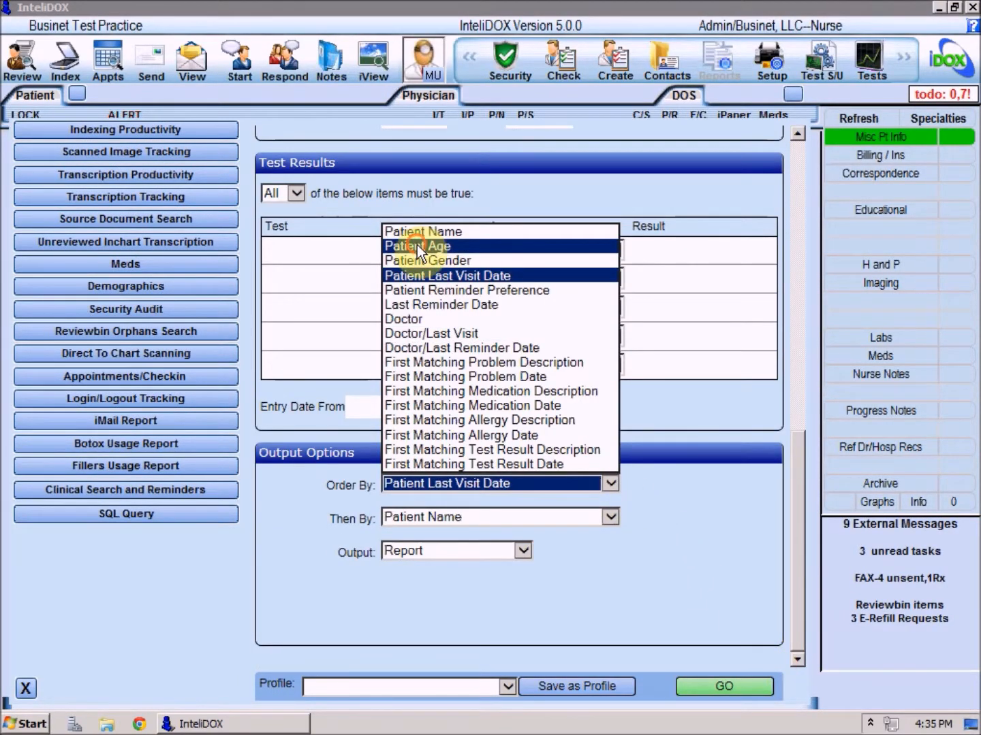
{"action": "left_click", "coordinate": [417, 242]}
{"action": "left_click", "coordinate": [712, 687]}
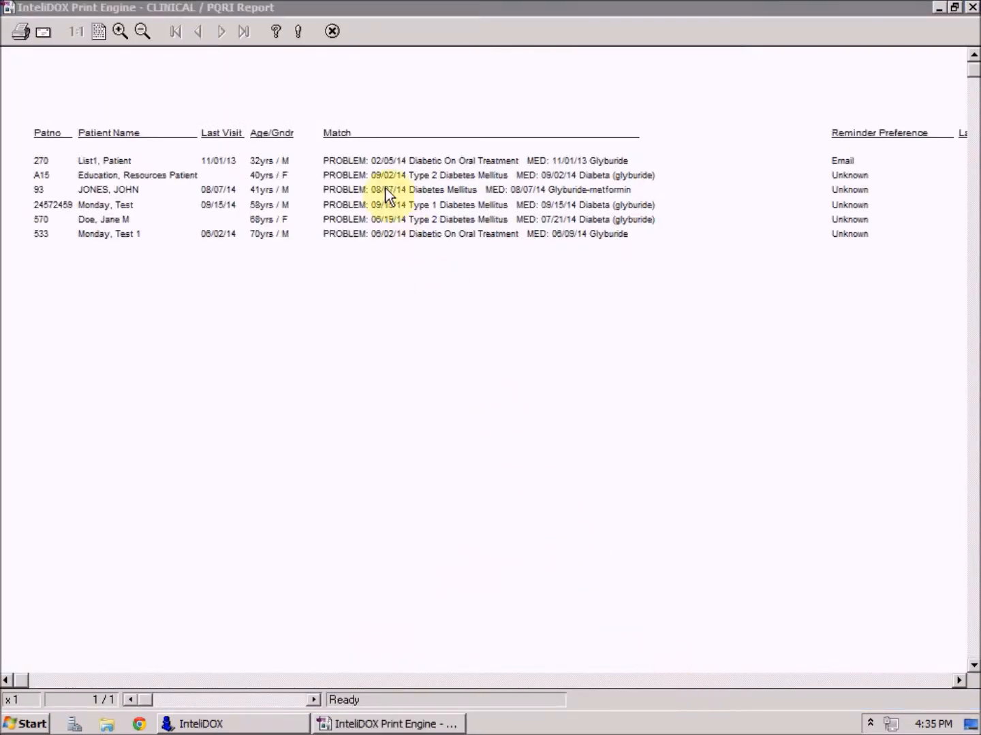
{"action": "left_click", "coordinate": [333, 32]}
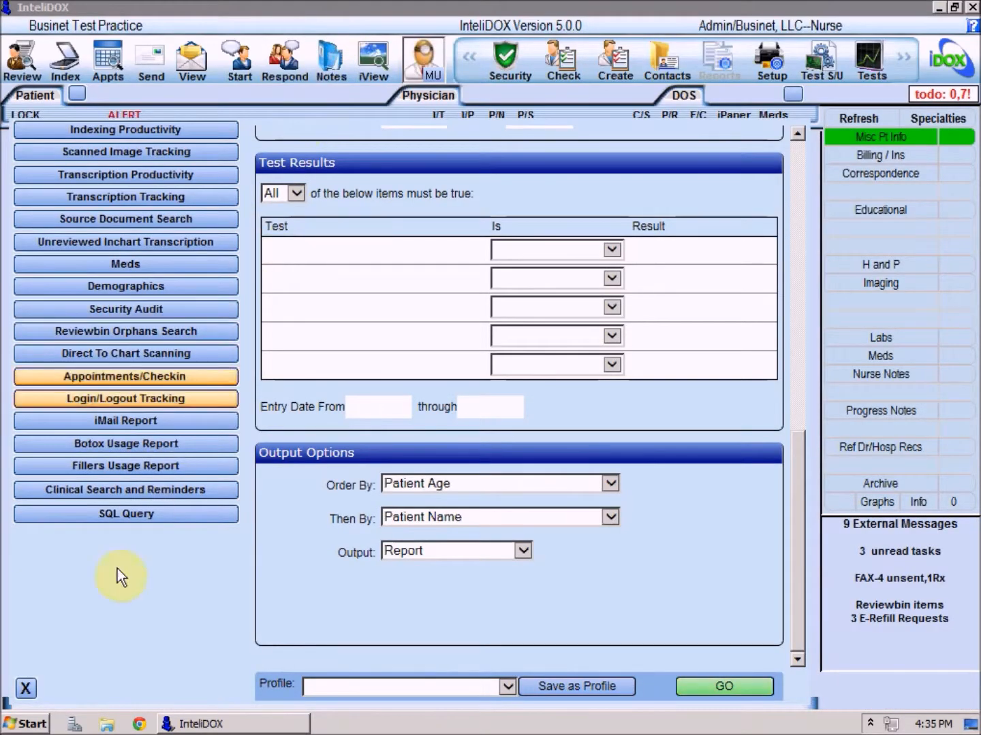
Step: Leave the clinical search and select the first physician in the physician lookup list
{"action": "left_click", "coordinate": [30, 692]}
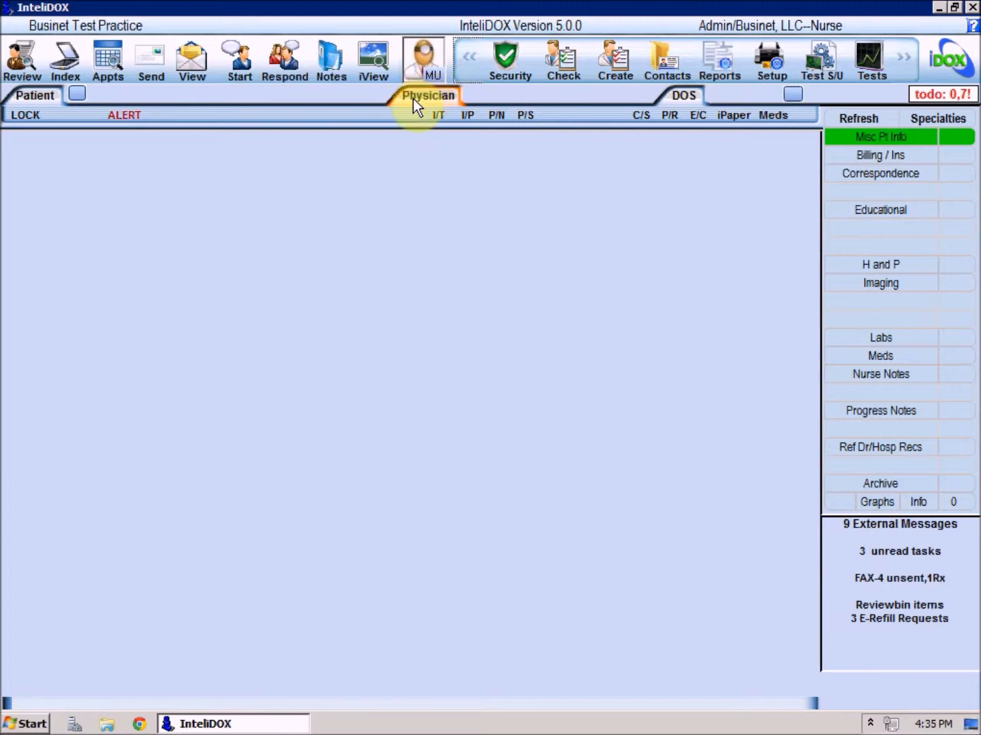
{"action": "left_click", "coordinate": [413, 99]}
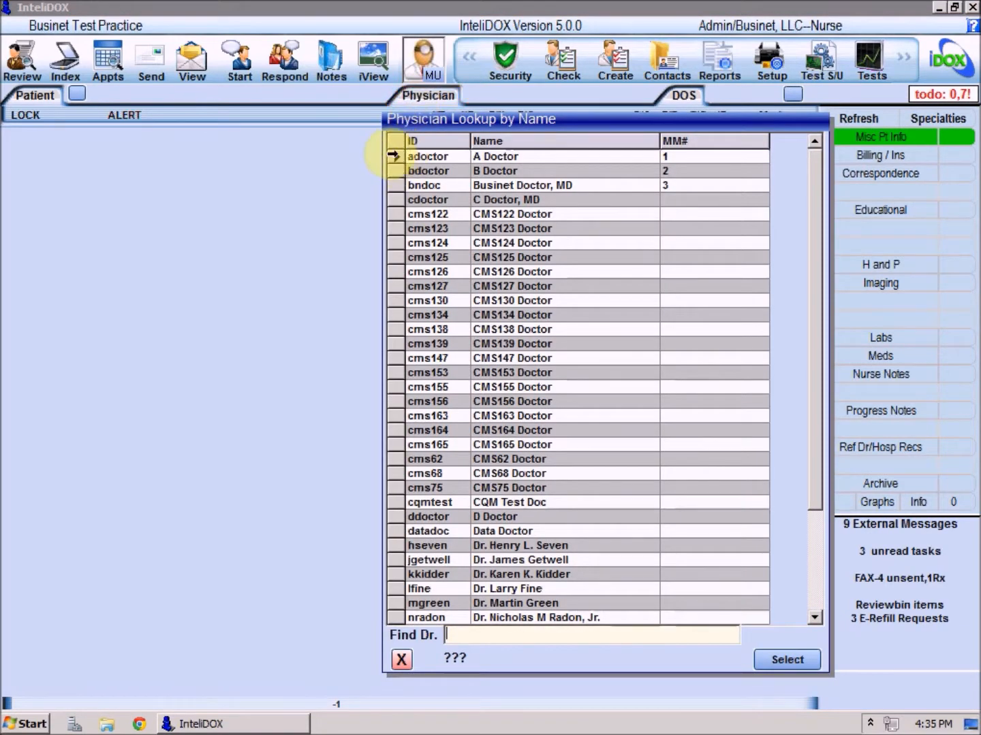
{"action": "double_click", "coordinate": [399, 156]}
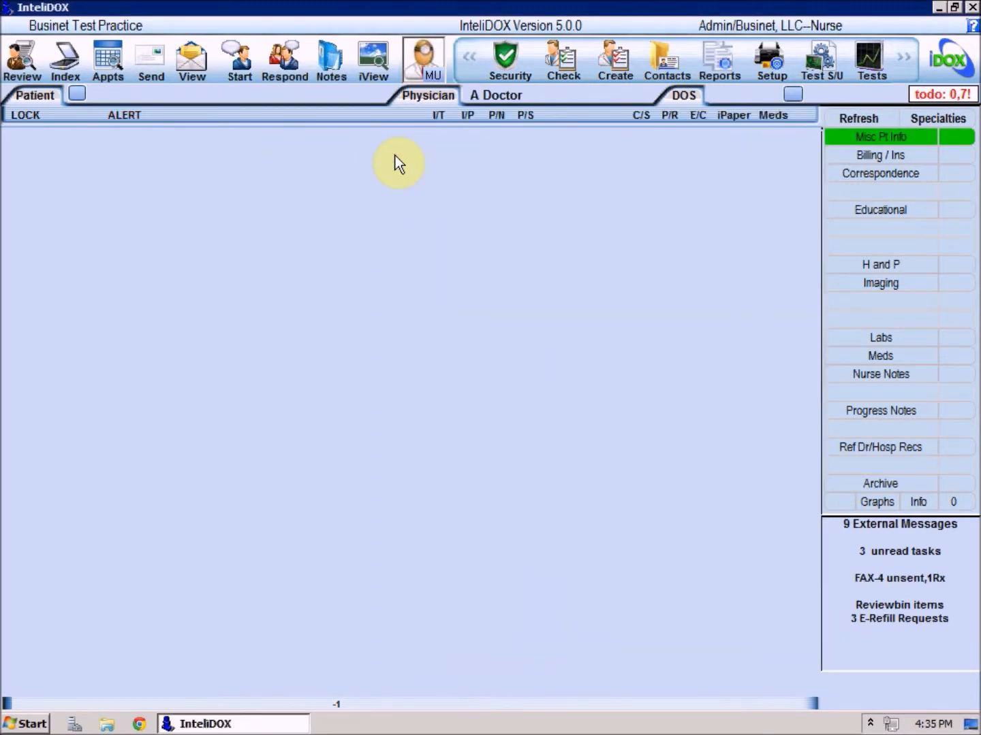
Step: Open the Meaningful Use report for the selected physician with Meaningful Use, Stage 1 as the report type
{"action": "left_click", "coordinate": [432, 77]}
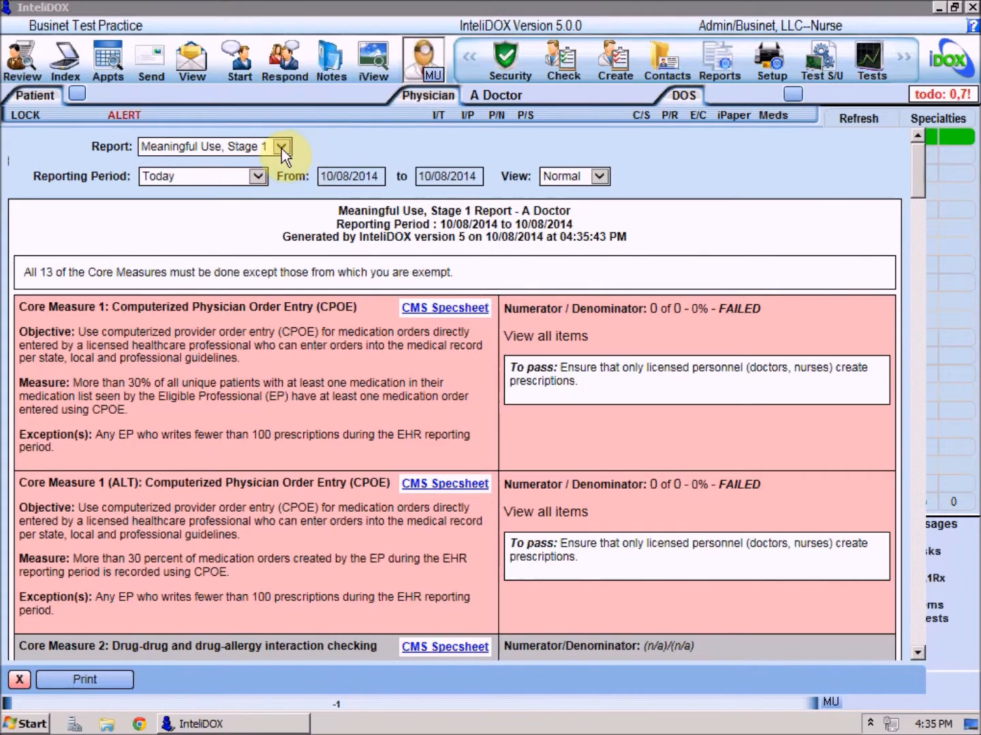
{"action": "left_click", "coordinate": [281, 147]}
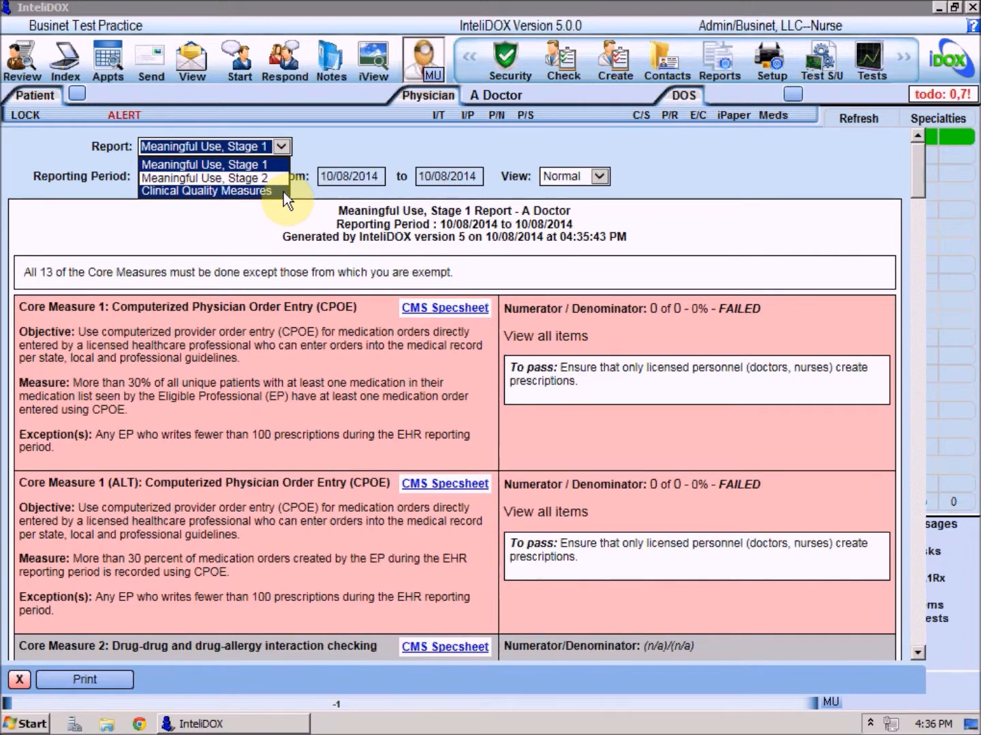
{"action": "left_click", "coordinate": [279, 163]}
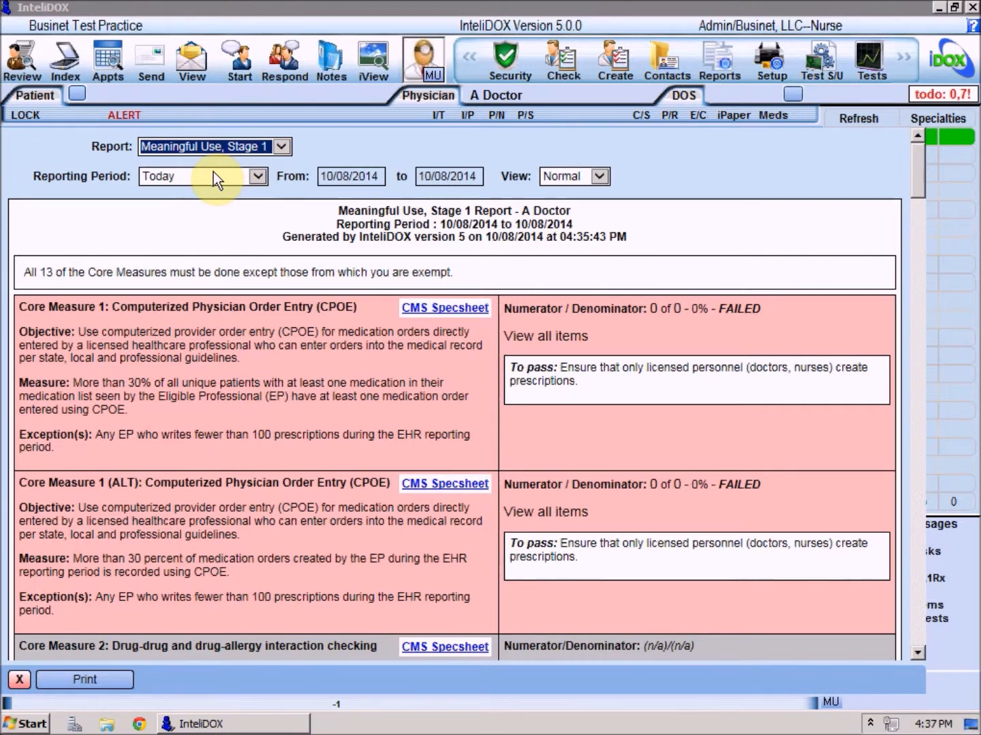
Step: Run the report for My Reporting Period and for a Custom Date Range from 01/01/2014 to 12/31/2014
{"action": "left_click", "coordinate": [259, 177]}
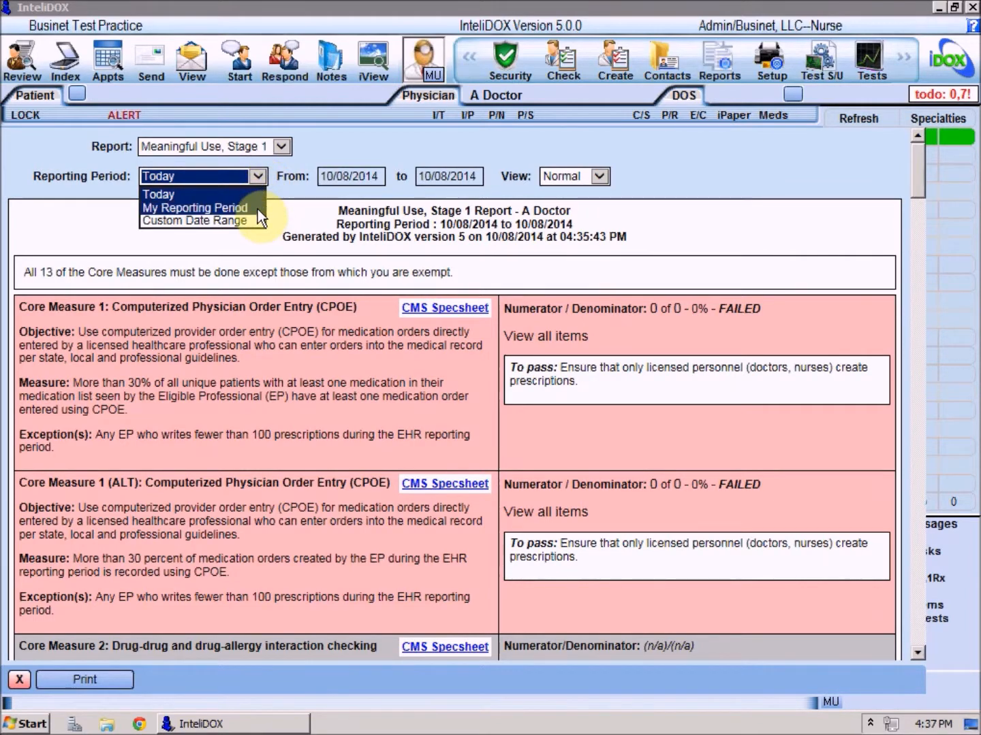
{"action": "left_click", "coordinate": [257, 207]}
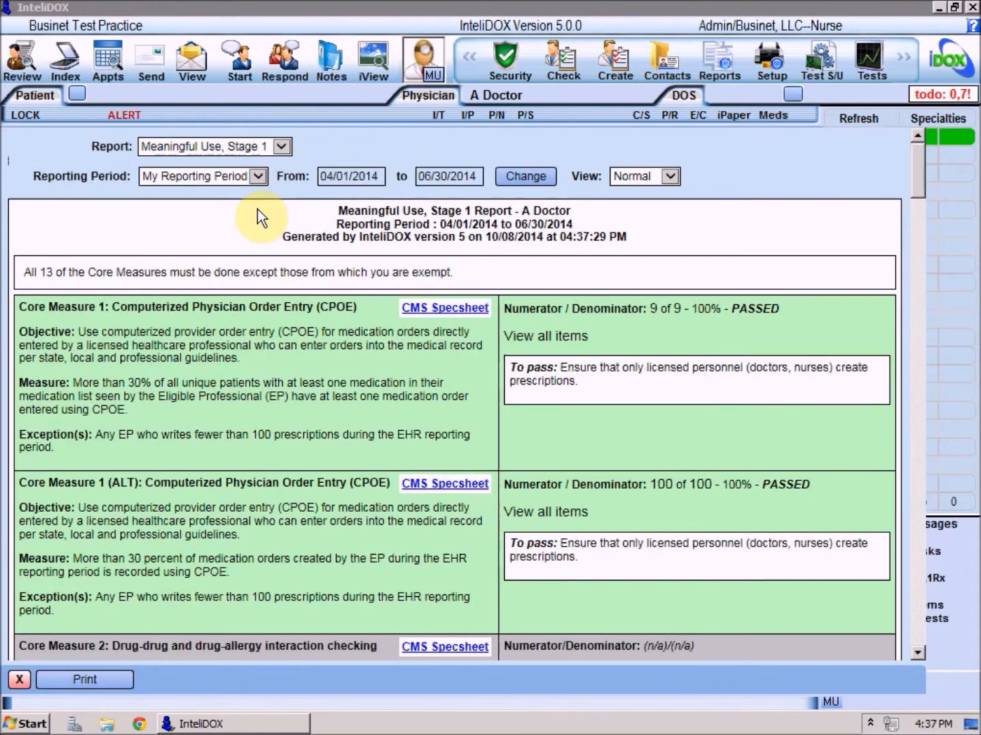
{"action": "left_click", "coordinate": [257, 176]}
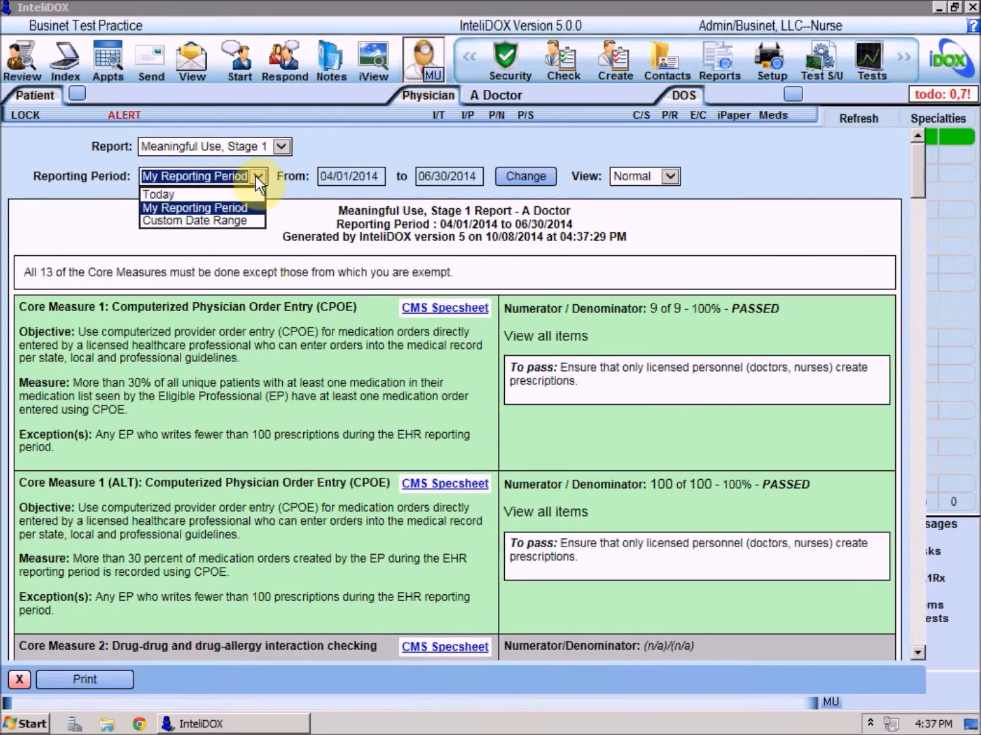
{"action": "left_click", "coordinate": [240, 221]}
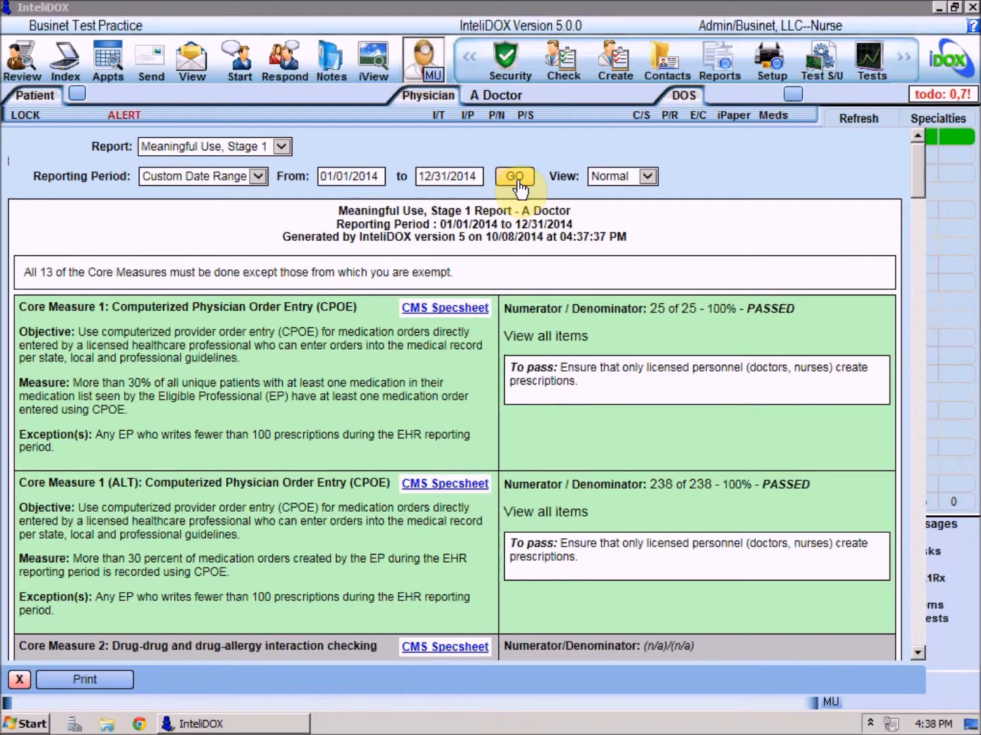
Step: Compare the Compact and Normal views of the Meaningful Use report, and leave it in Compact view
{"action": "left_click", "coordinate": [647, 177]}
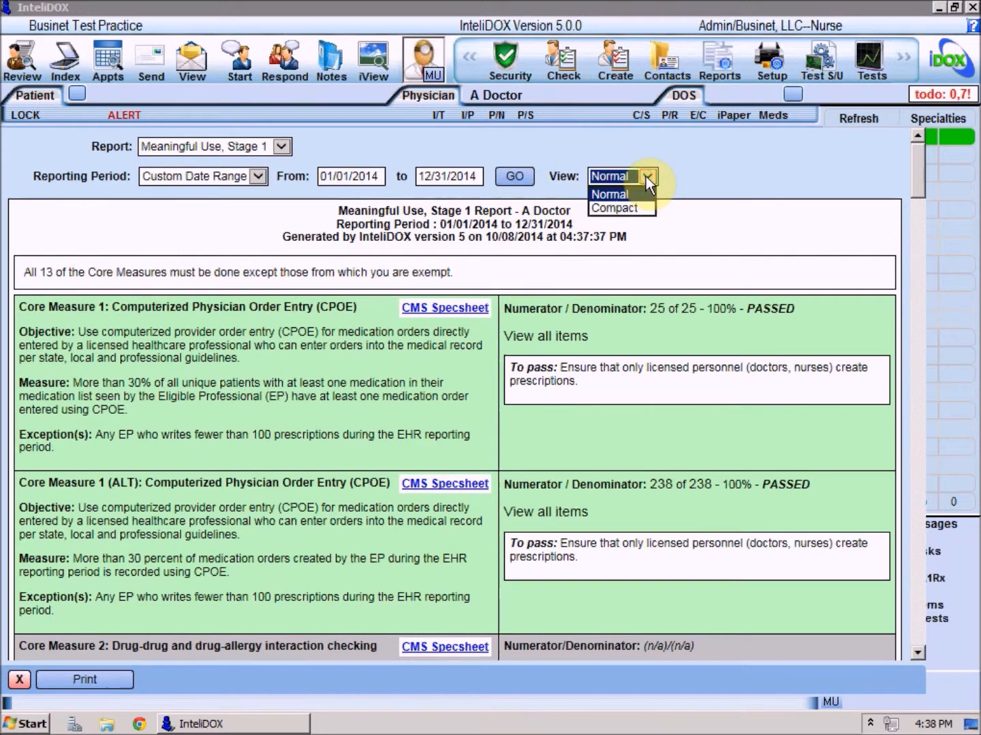
{"action": "left_click", "coordinate": [634, 212]}
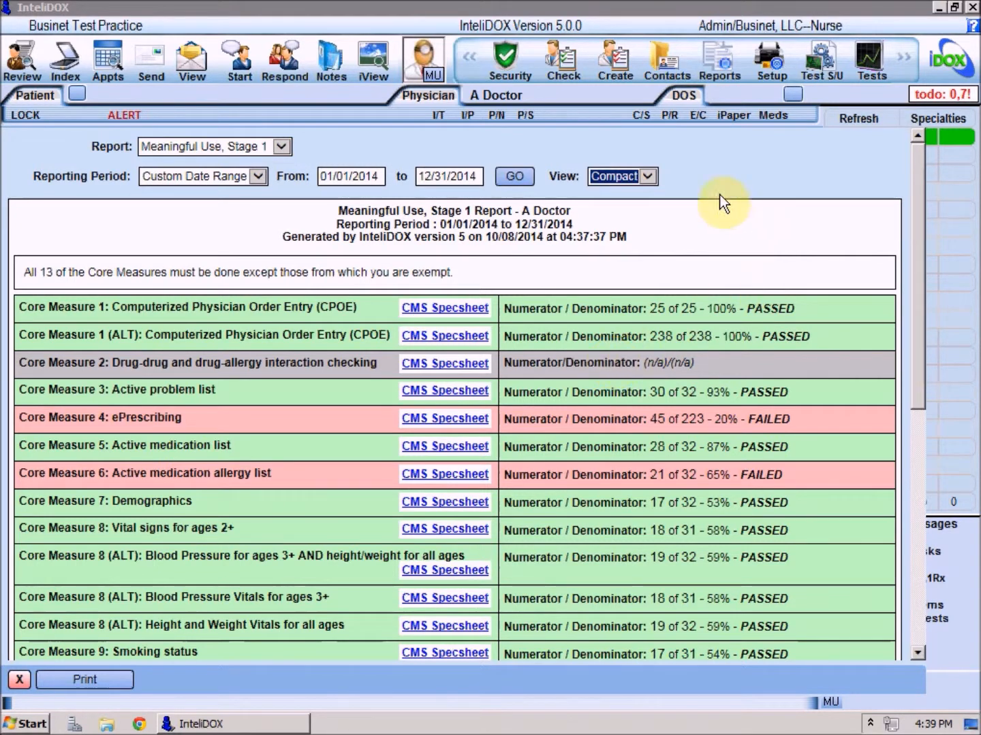
{"action": "left_click", "coordinate": [647, 176]}
{"action": "left_click", "coordinate": [642, 194]}
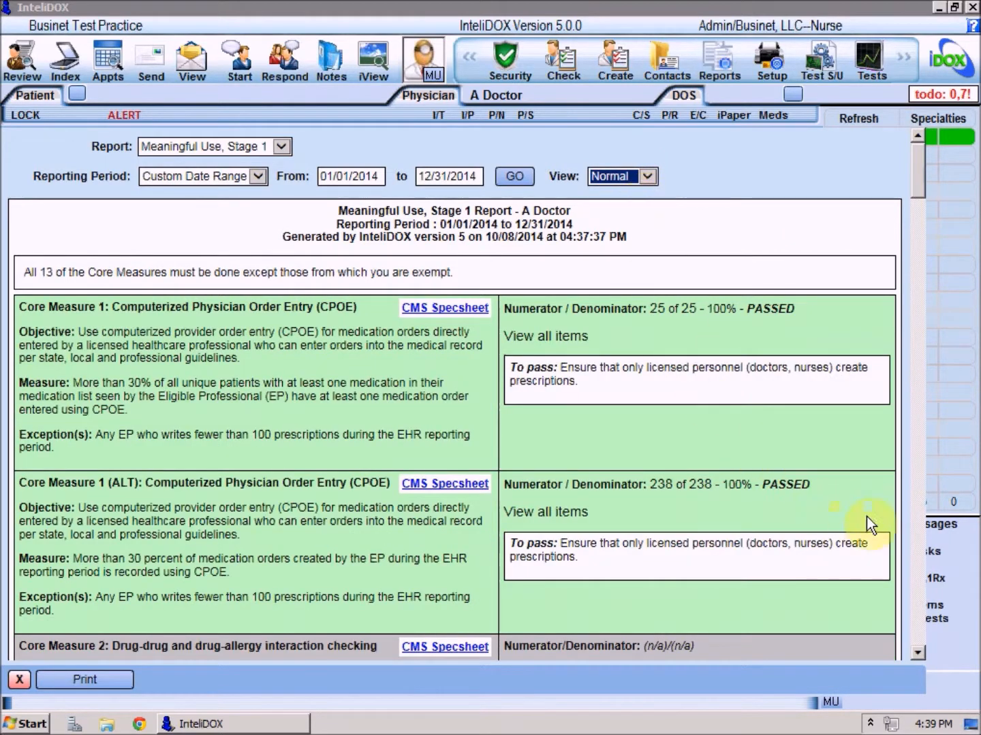
{"action": "left_click", "coordinate": [919, 533]}
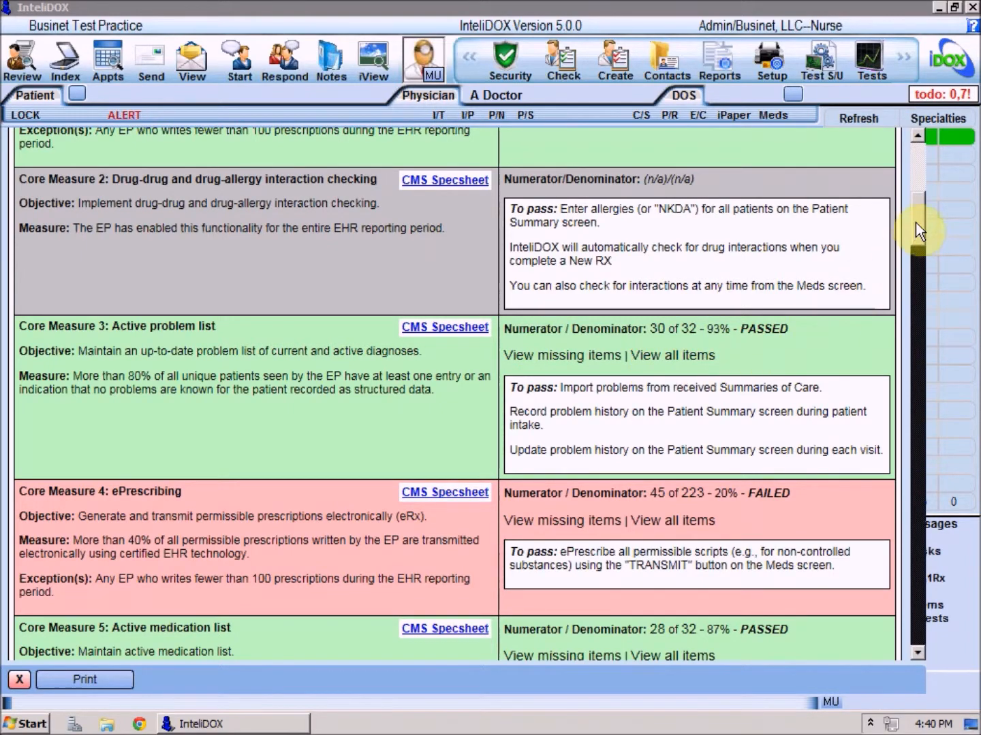
{"action": "left_click", "coordinate": [919, 139]}
{"action": "left_click", "coordinate": [647, 176]}
{"action": "left_click", "coordinate": [632, 207]}
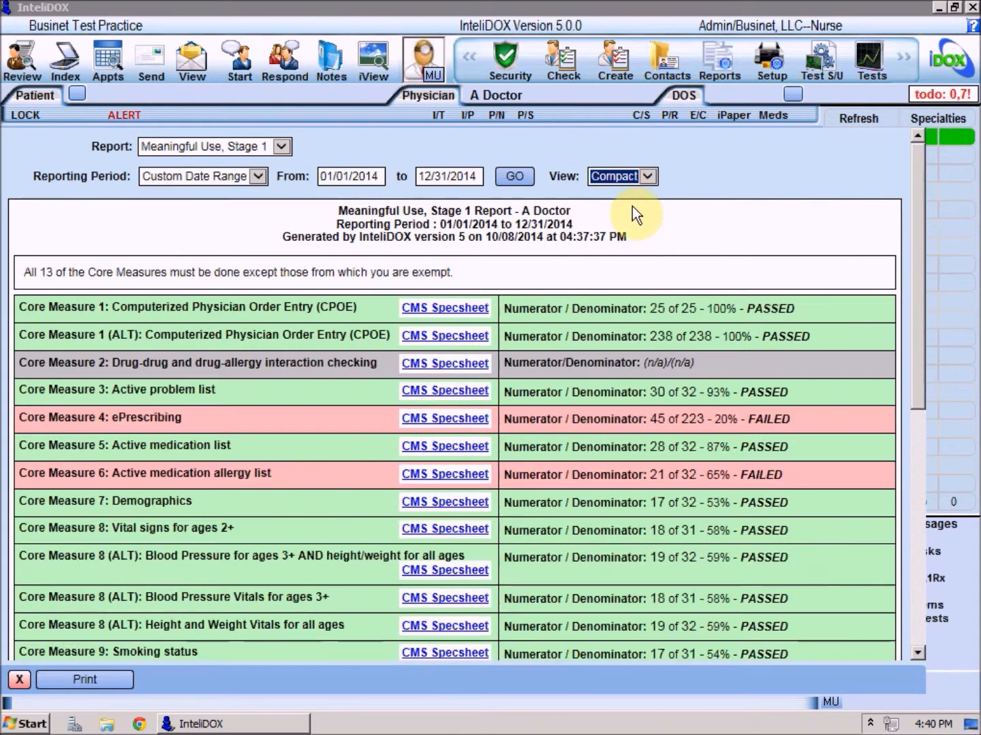
Step: View the numerator patient list of Core Measure 6: Active medication allergy list, and open its denominator patient list
{"action": "left_click", "coordinate": [655, 485]}
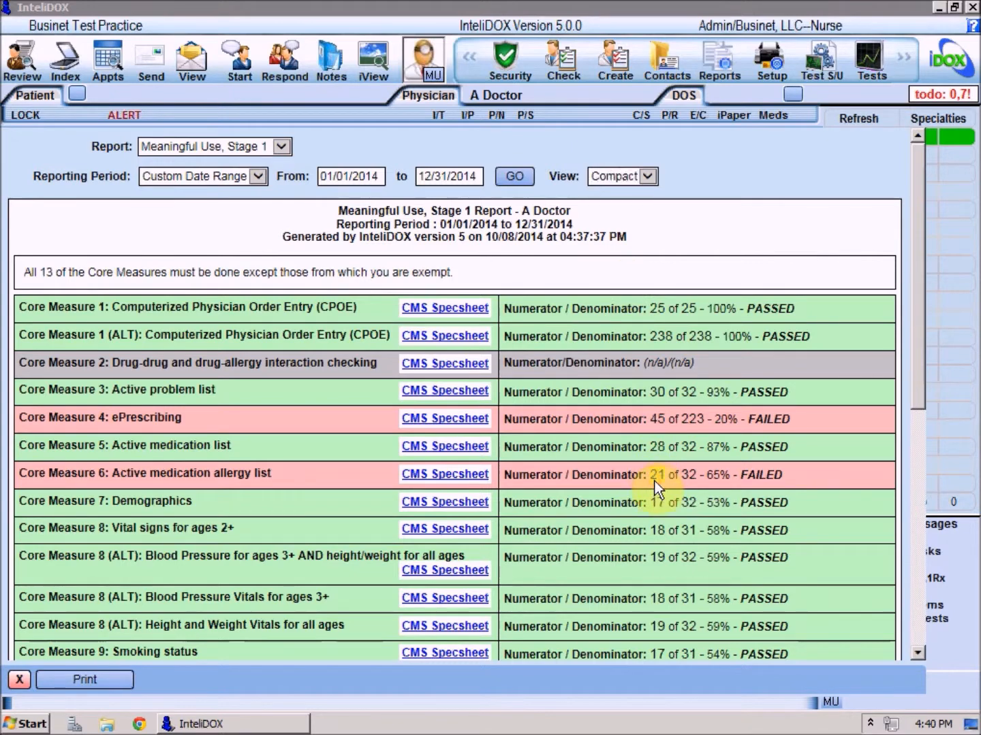
{"action": "left_click", "coordinate": [689, 236]}
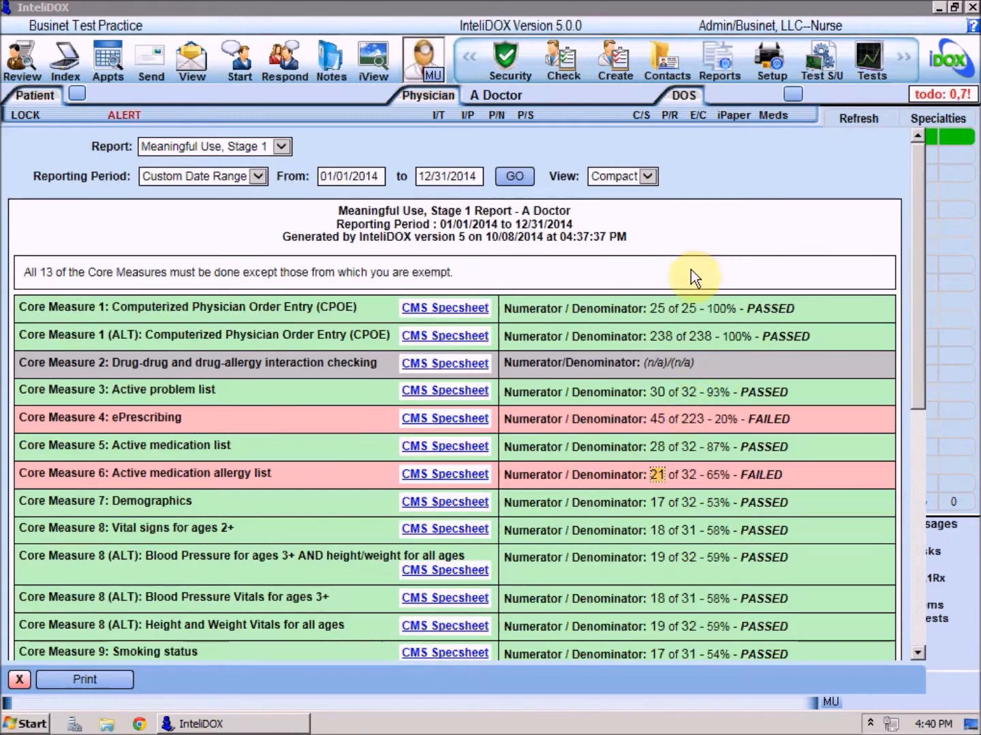
{"action": "left_click", "coordinate": [687, 473]}
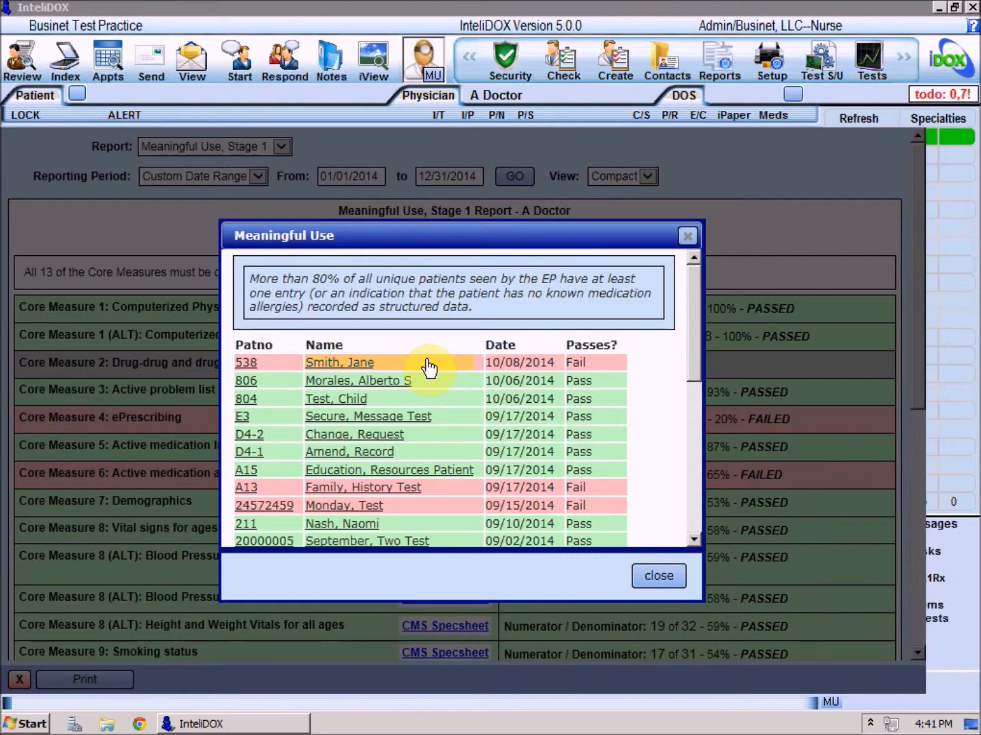
Step: Open the record of the first failing patient in the list, record NKDA under Allergies, save it and return to the report
{"action": "left_click", "coordinate": [354, 364]}
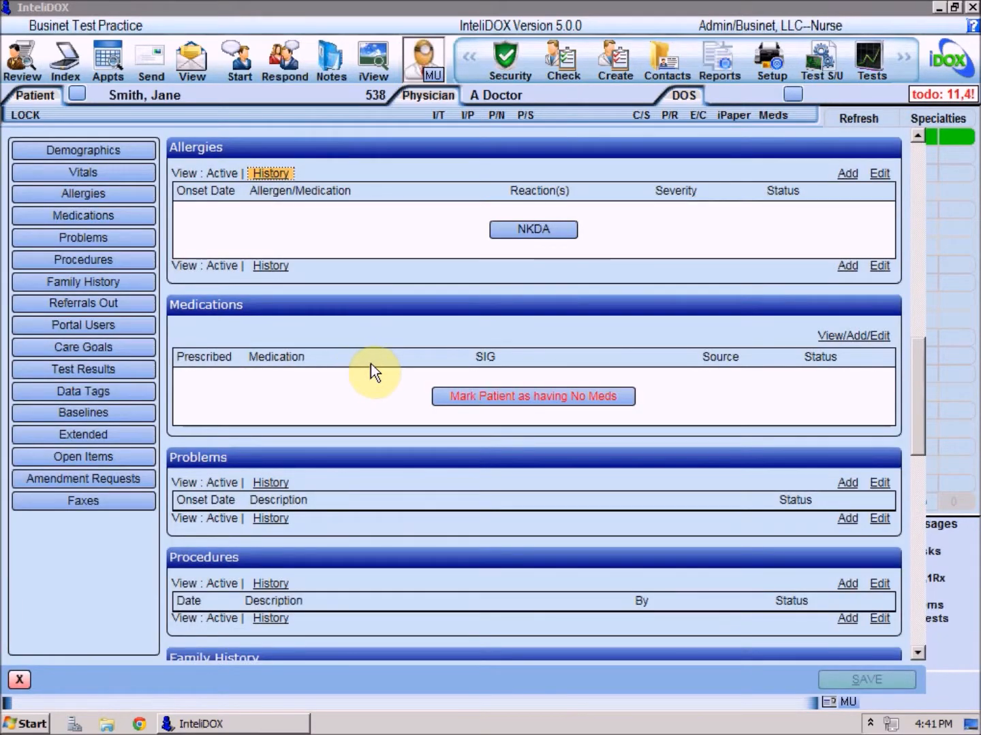
{"action": "left_click", "coordinate": [512, 232]}
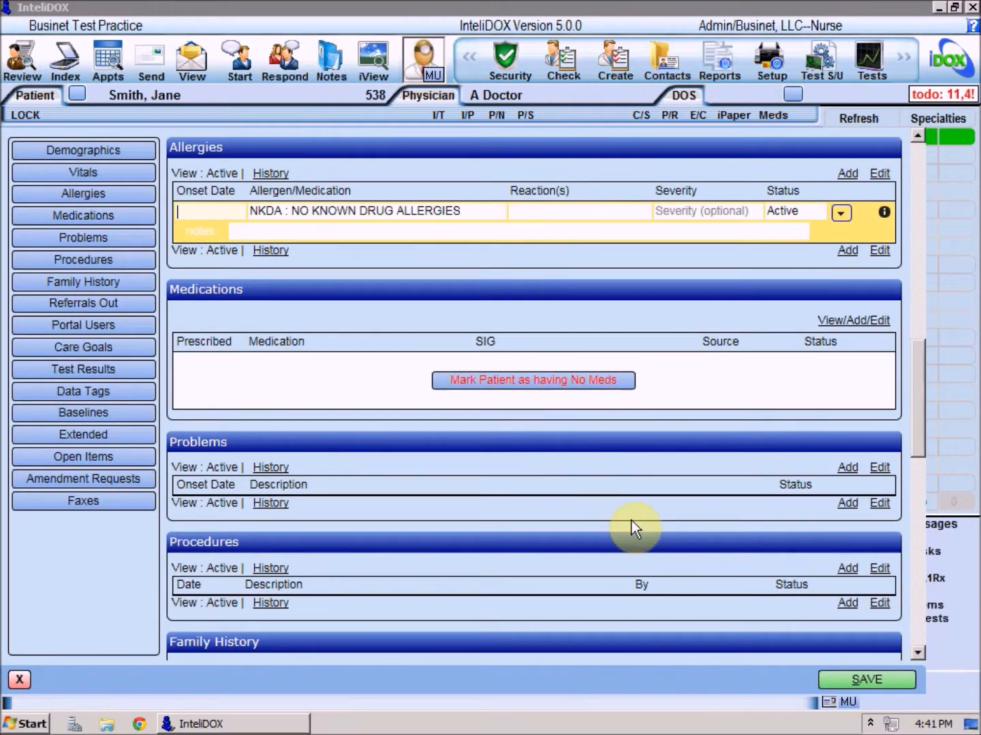
{"action": "left_click", "coordinate": [856, 681]}
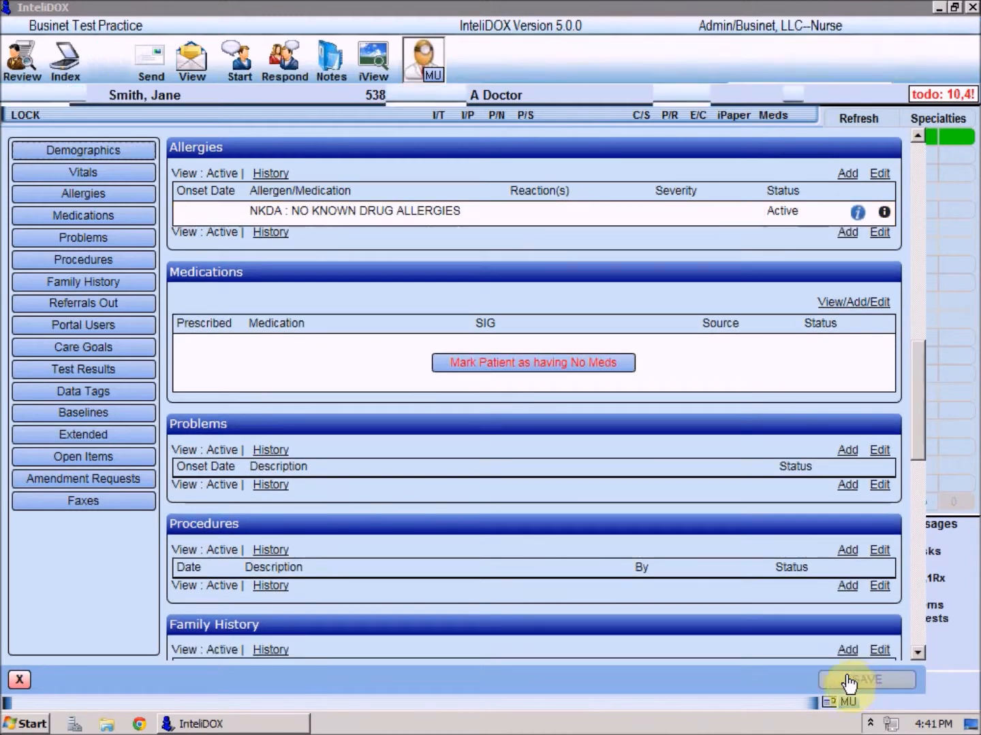
{"action": "left_click", "coordinate": [20, 677]}
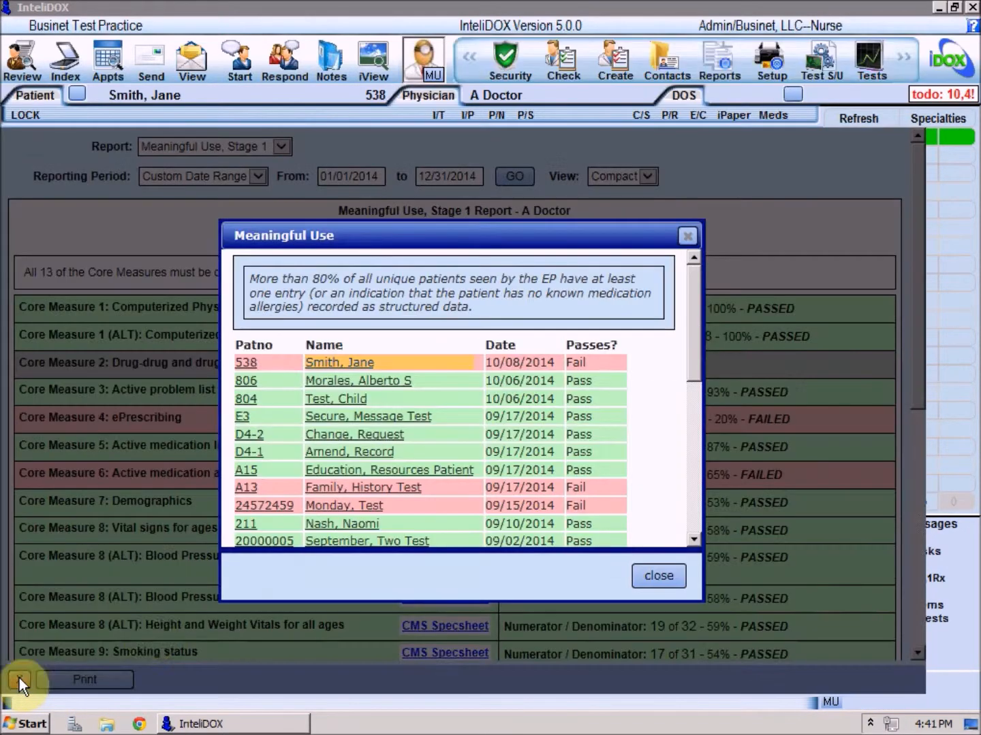
Step: Regenerate the report for the same date range and recheck the denominator patient list of Core Measure 6
{"action": "left_click", "coordinate": [660, 577]}
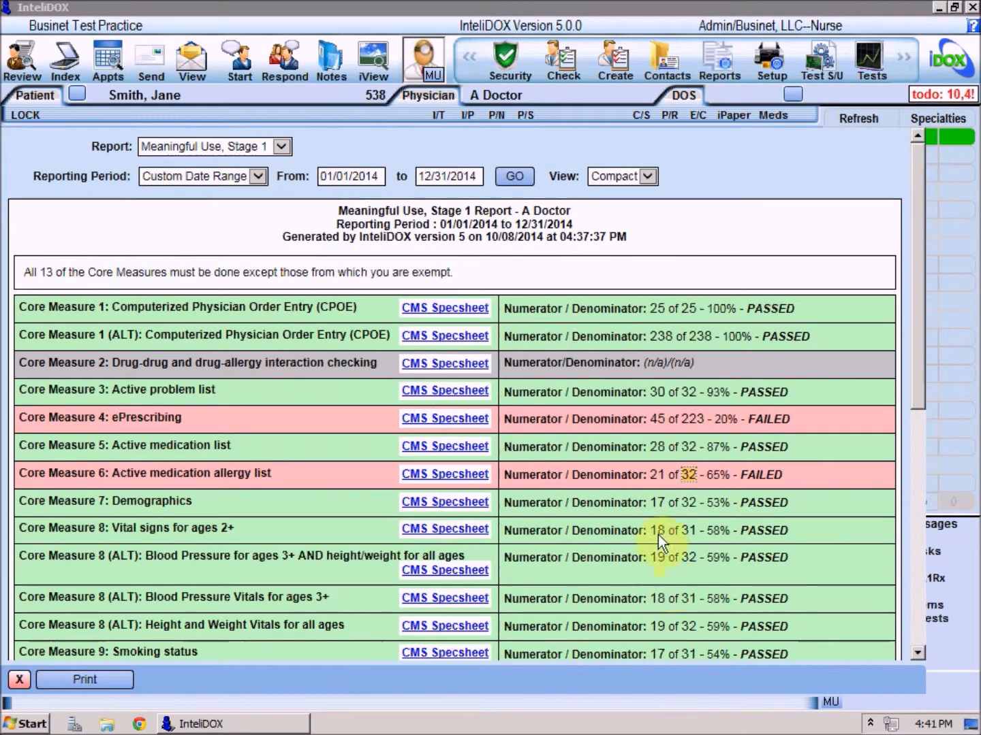
{"action": "left_click", "coordinate": [516, 177]}
{"action": "left_click", "coordinate": [683, 476]}
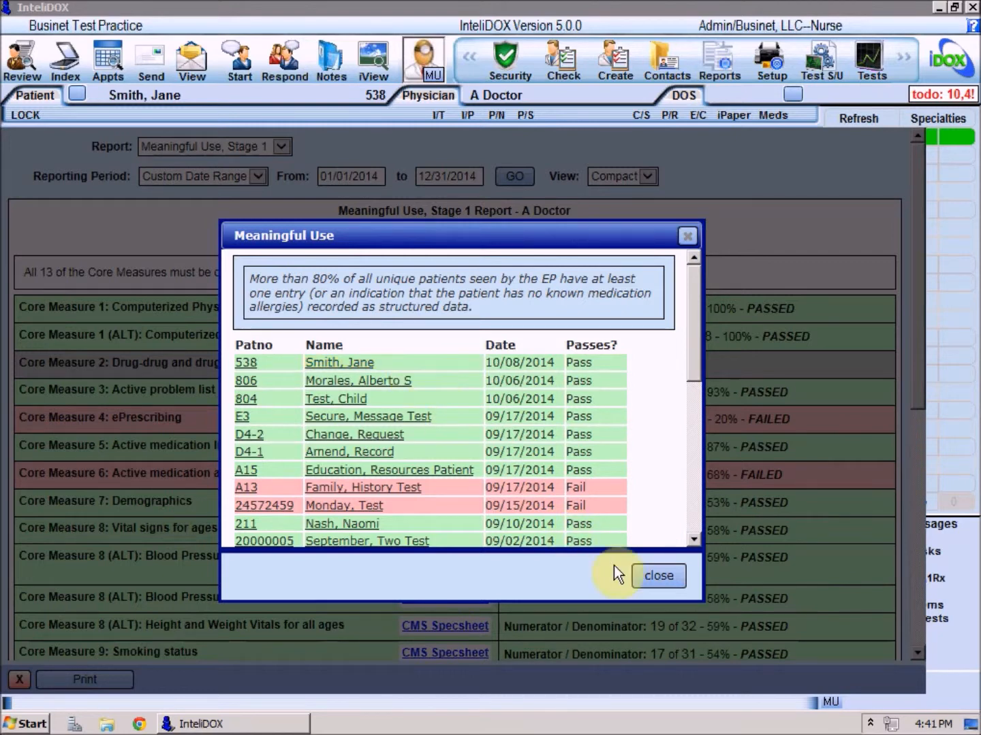
{"action": "left_click", "coordinate": [658, 577]}
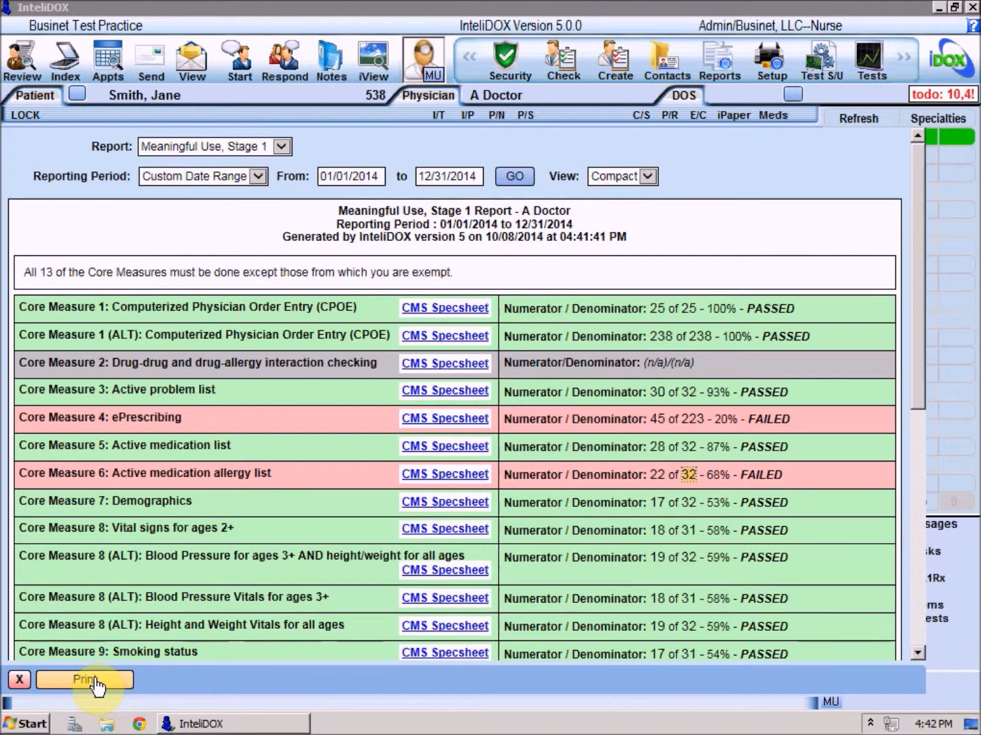
Step: Switch the report to Clinical Quality Measures and check the available measure periods, keeping 2014
{"action": "left_click", "coordinate": [281, 147]}
{"action": "left_click", "coordinate": [266, 188]}
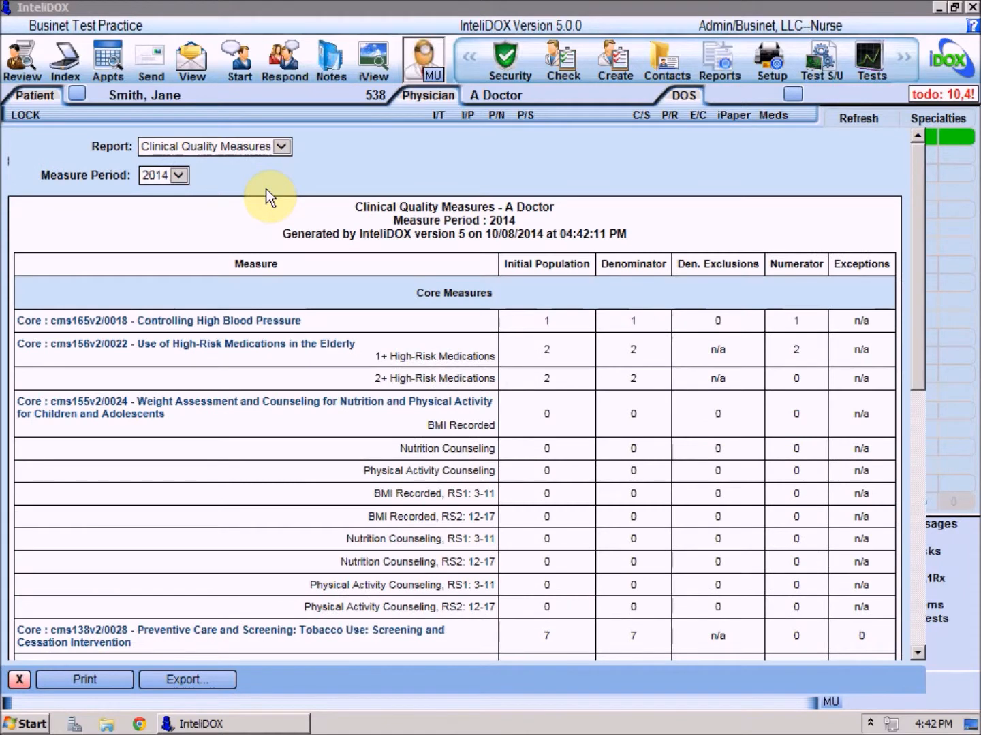
{"action": "left_click", "coordinate": [180, 177]}
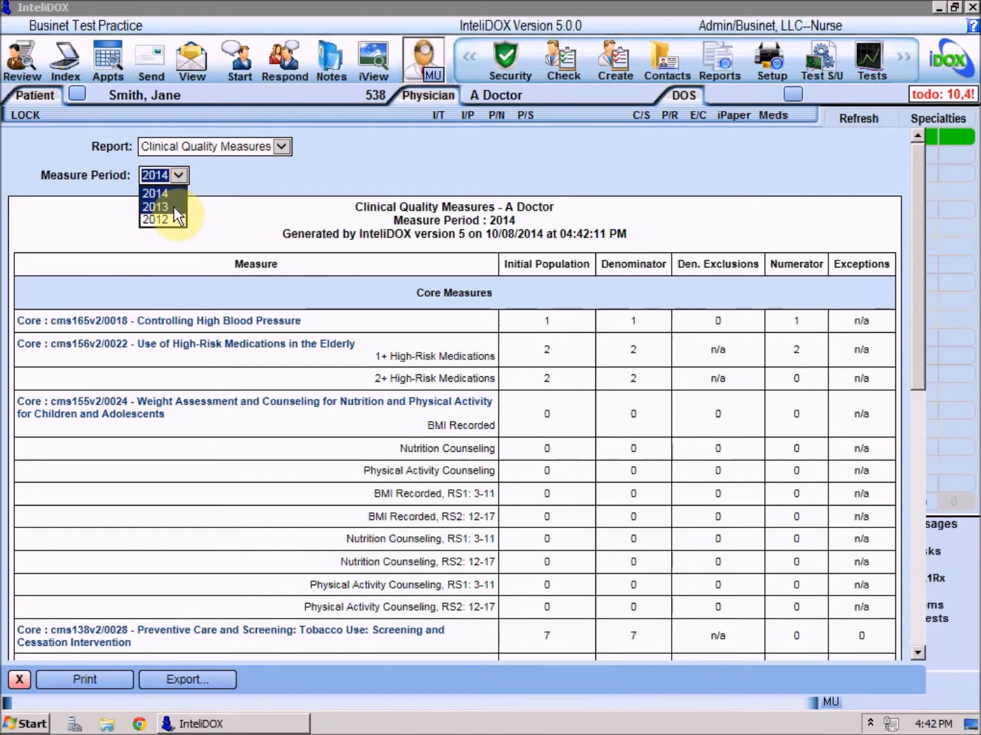
{"action": "left_click", "coordinate": [204, 177]}
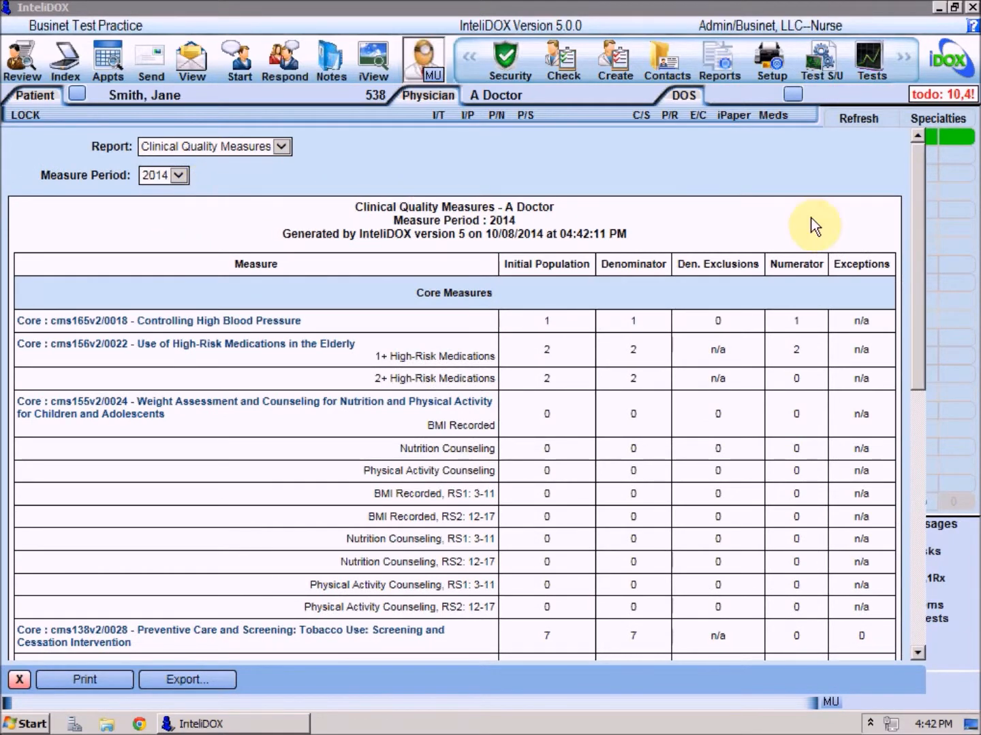
Step: Read the NQF help for the Controlling High Blood Pressure measure down to its population and numerator criteria, and close it
{"action": "left_click_drag", "start_coordinate": [920, 195], "coordinate": [917, 269]}
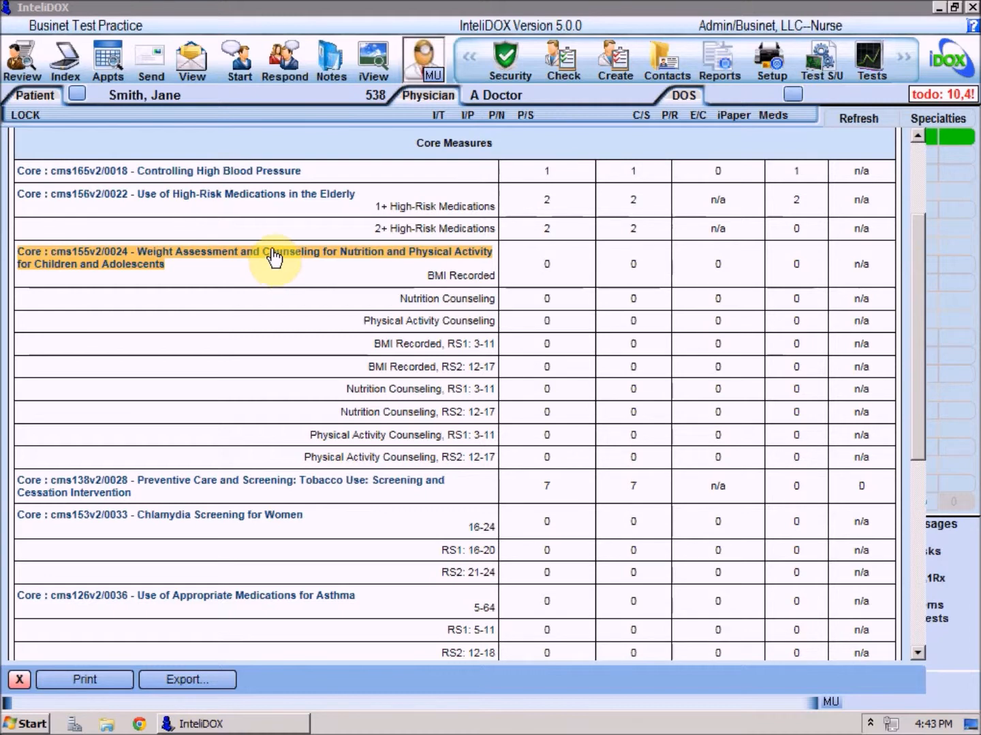
{"action": "left_click", "coordinate": [271, 176]}
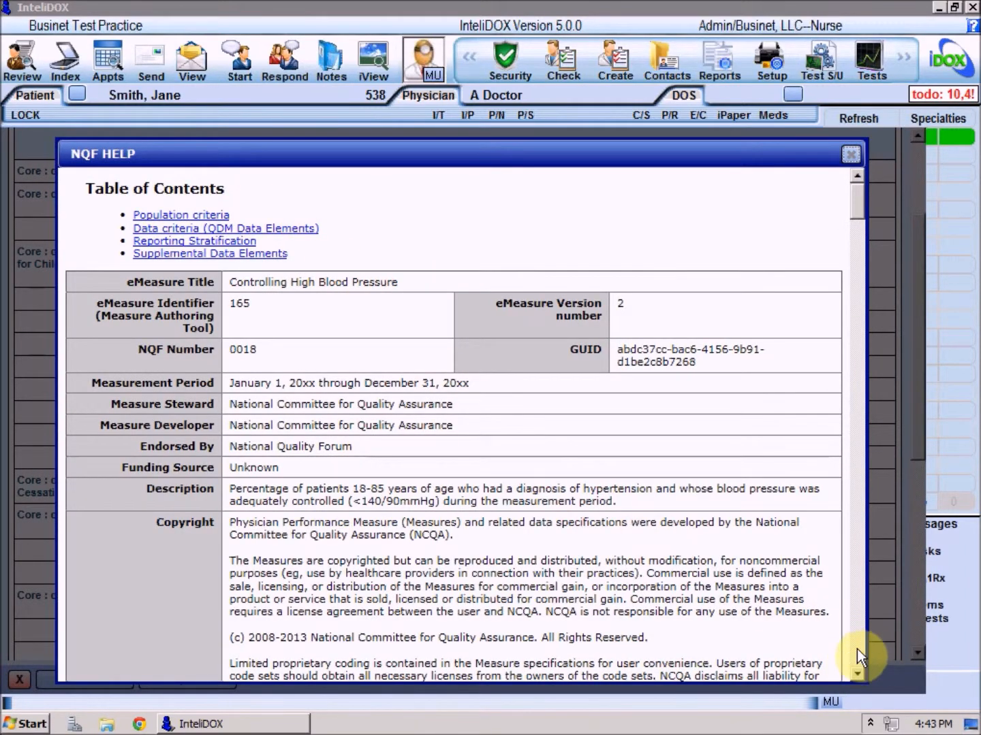
{"action": "left_click", "coordinate": [857, 648]}
{"action": "left_click", "coordinate": [852, 666]}
{"action": "left_click", "coordinate": [856, 669]}
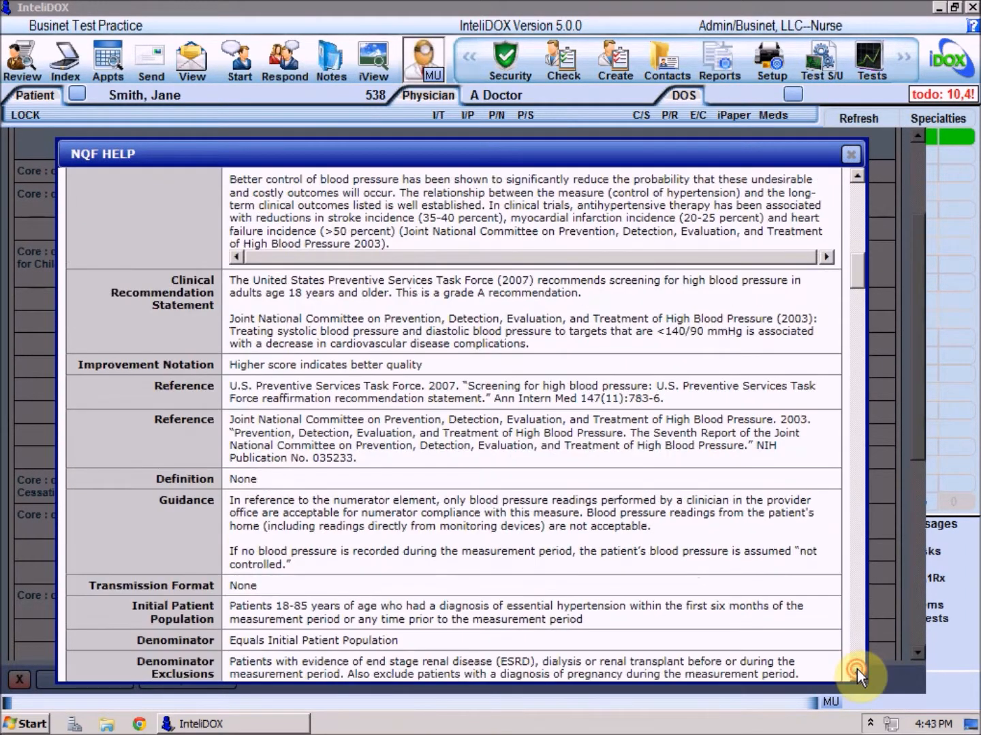
{"action": "left_click", "coordinate": [857, 669]}
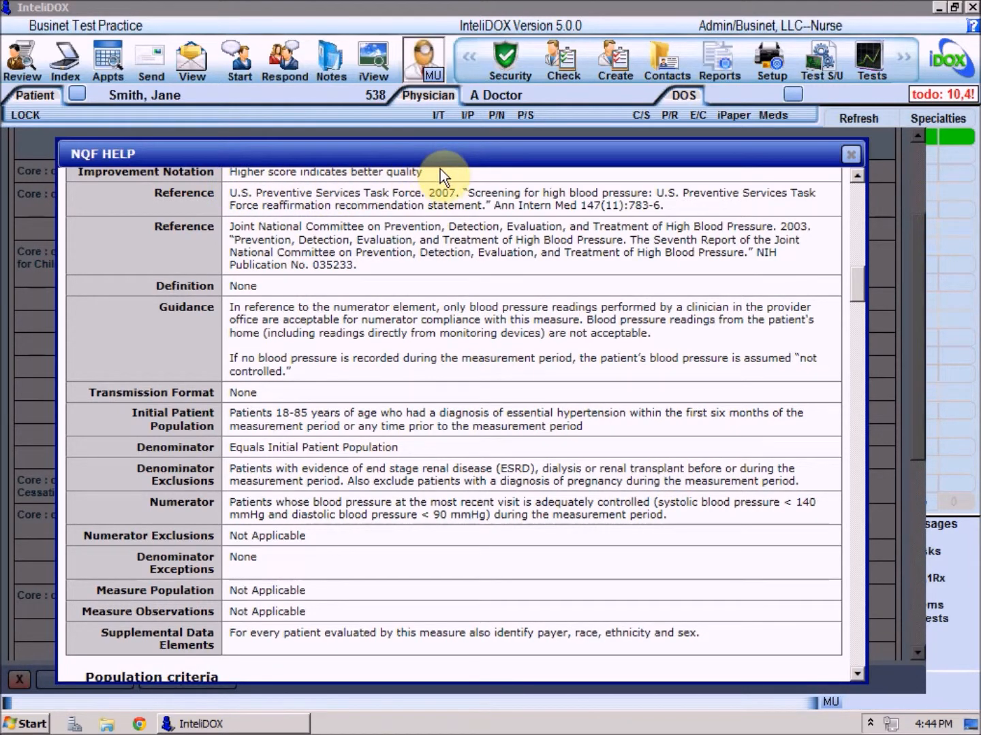
{"action": "left_click", "coordinate": [851, 156]}
Step: Export the clinical quality measures as QRDA Categories 1 -and- 3, and close the report
{"action": "left_click_drag", "start_coordinate": [914, 221], "coordinate": [887, 434]}
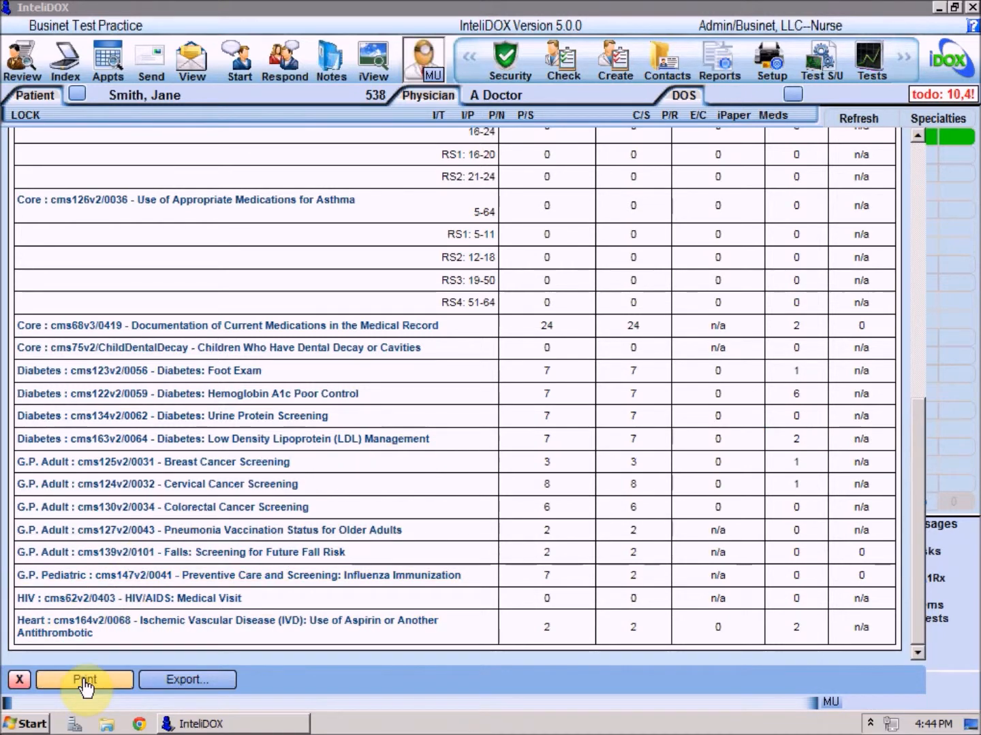
{"action": "left_click", "coordinate": [219, 685]}
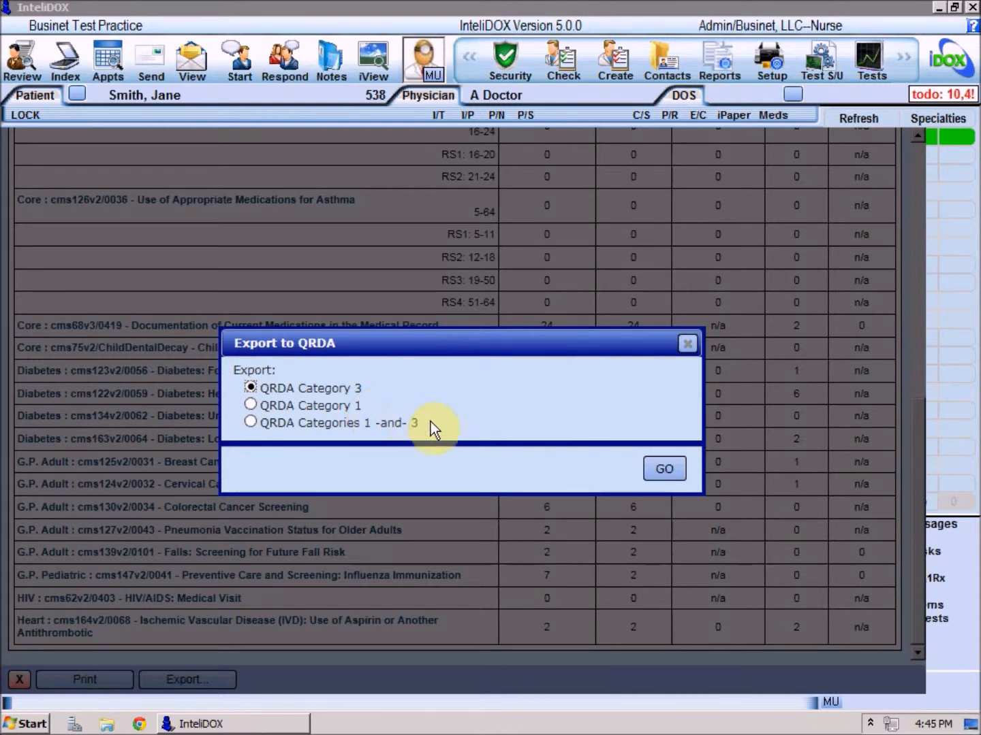
{"action": "left_click", "coordinate": [250, 423]}
{"action": "left_click", "coordinate": [647, 467]}
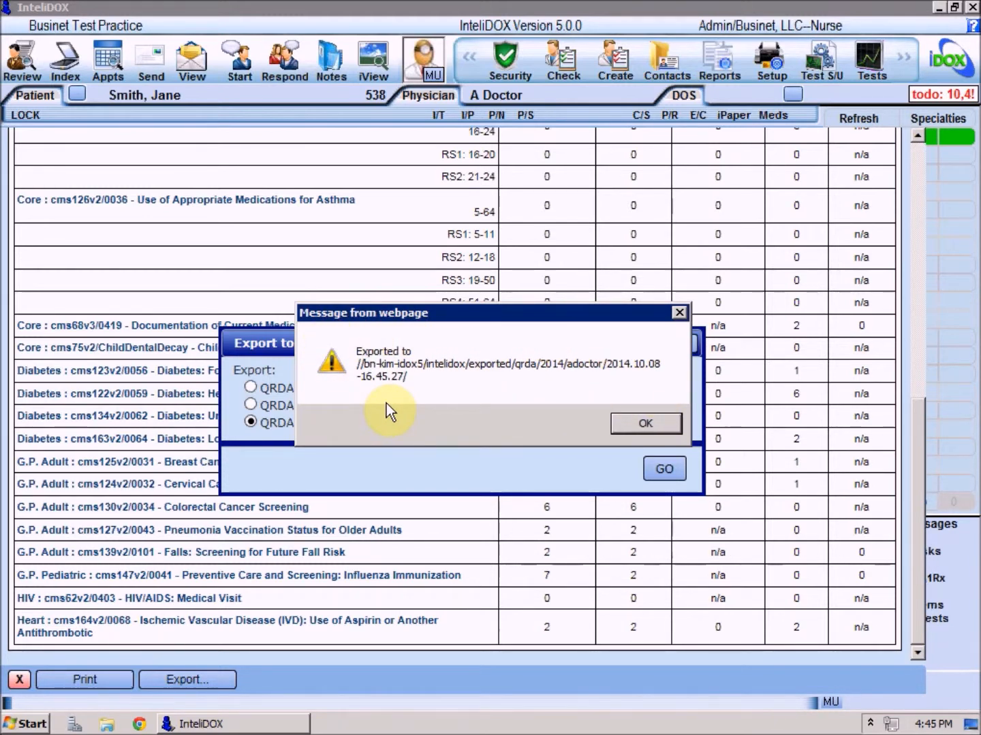
{"action": "left_click", "coordinate": [618, 424]}
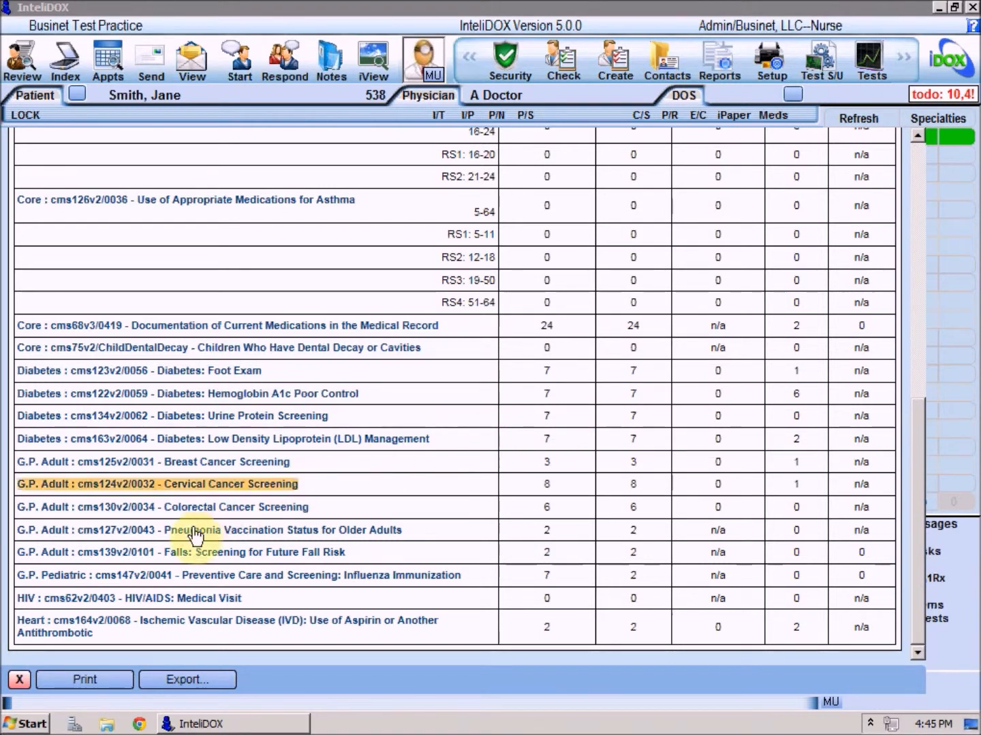
{"action": "left_click", "coordinate": [20, 681]}
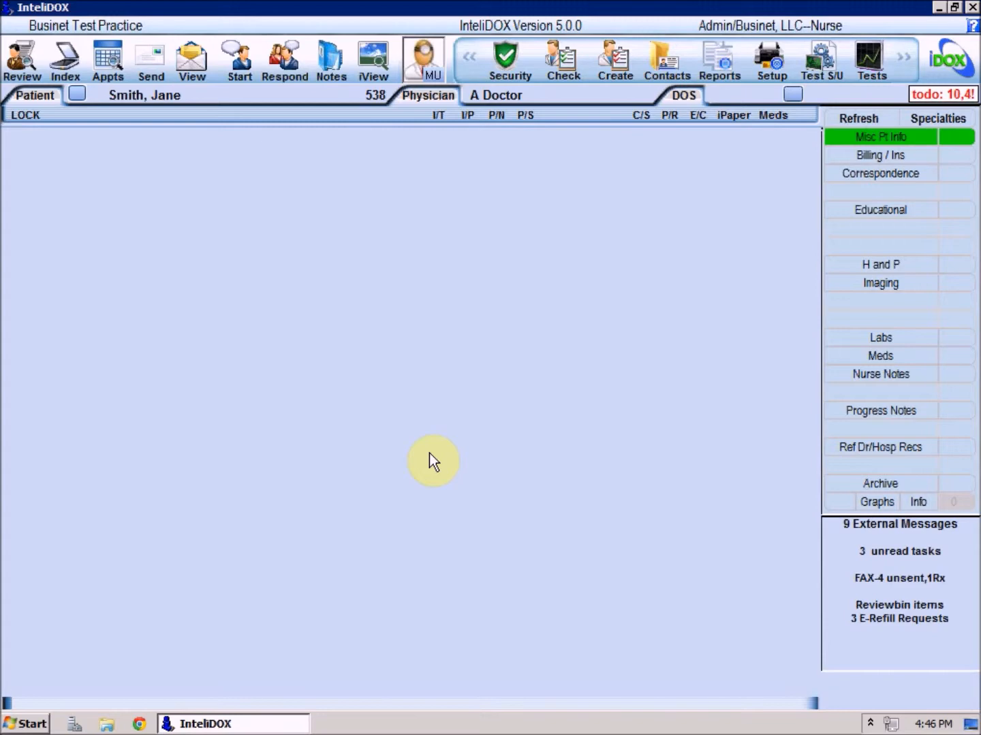
Step: Select the 10/08 10:00 New pt appointment in the appointments list and view the Quality (CQM) Alerts in that patient's To-Do list
{"action": "left_click", "coordinate": [110, 65]}
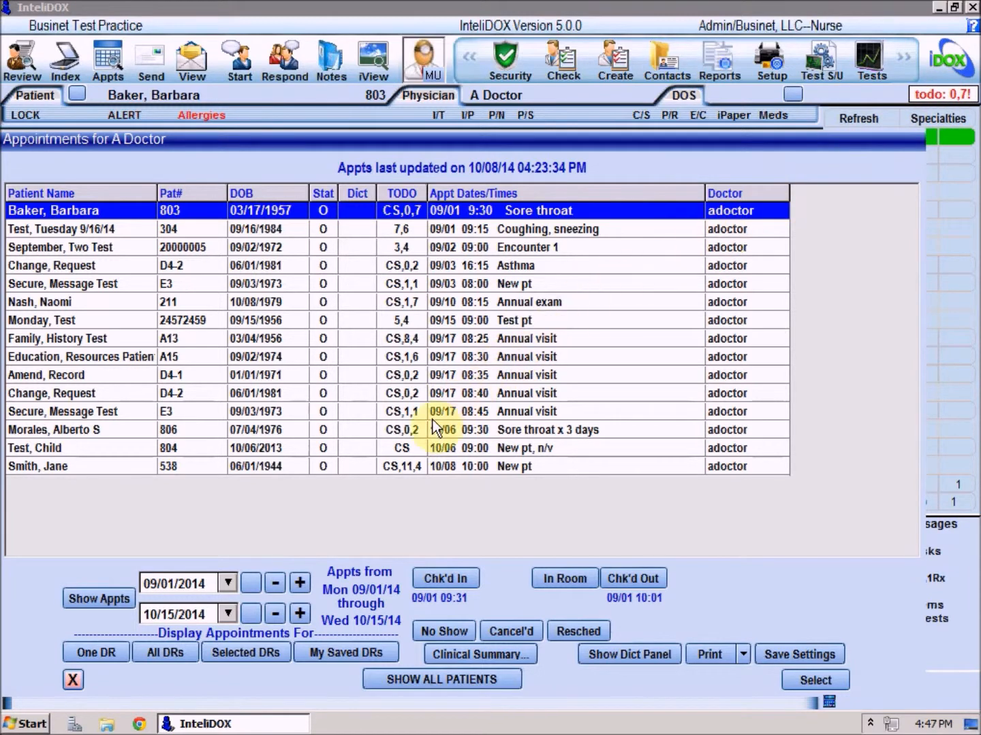
{"action": "left_click", "coordinate": [397, 471]}
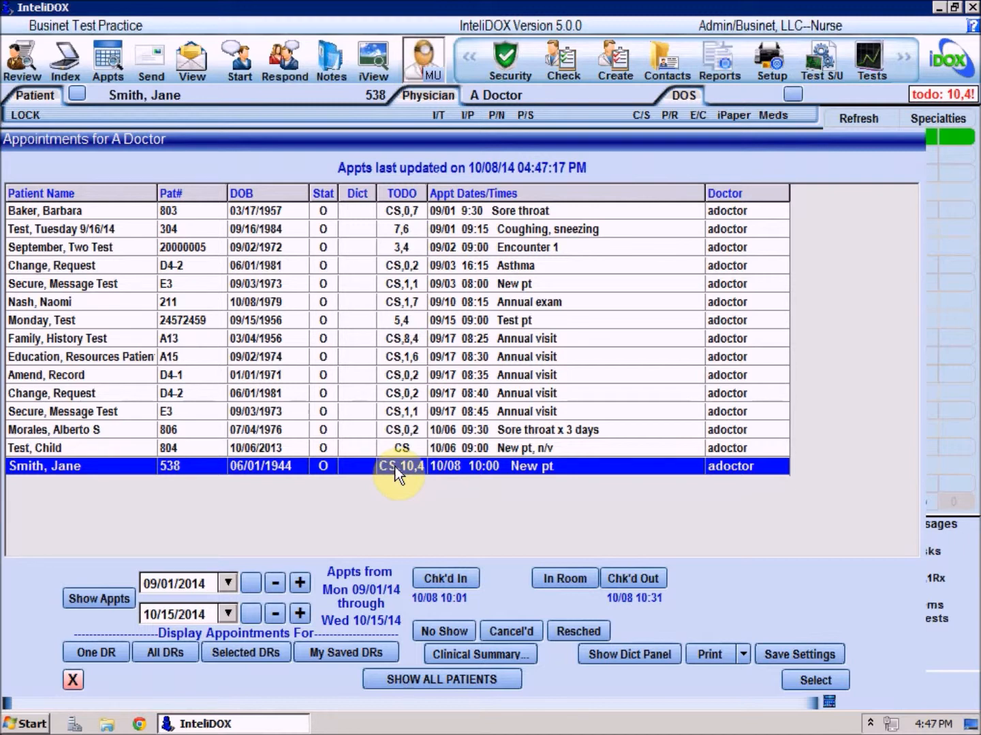
{"action": "left_click", "coordinate": [969, 96]}
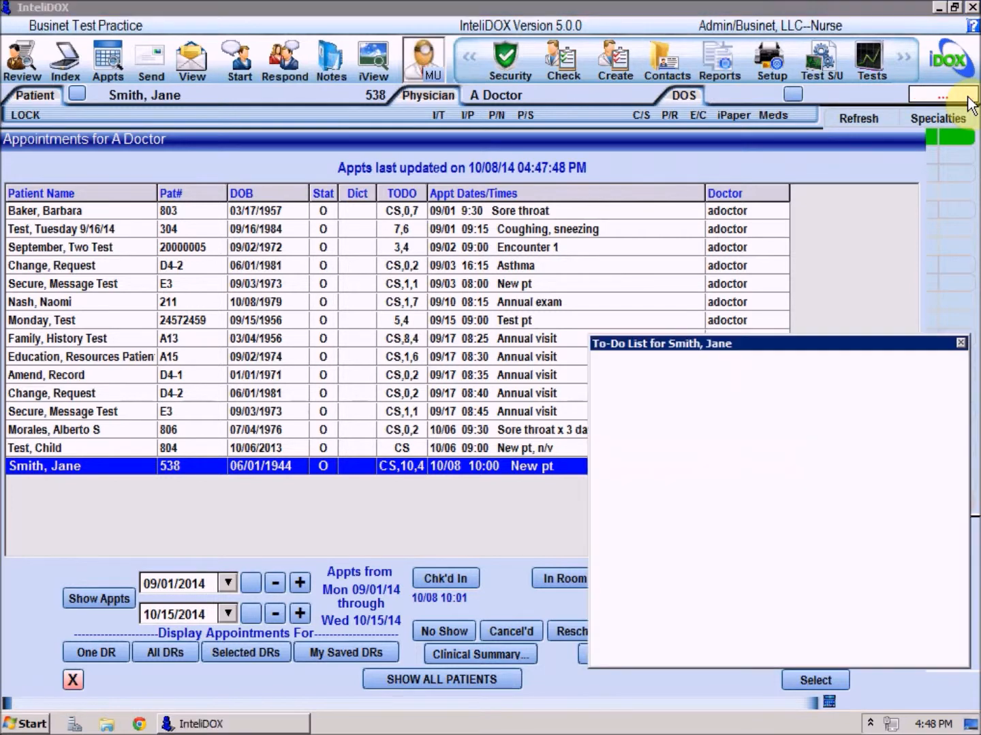
{"action": "left_click_drag", "start_coordinate": [967, 401], "coordinate": [953, 552]}
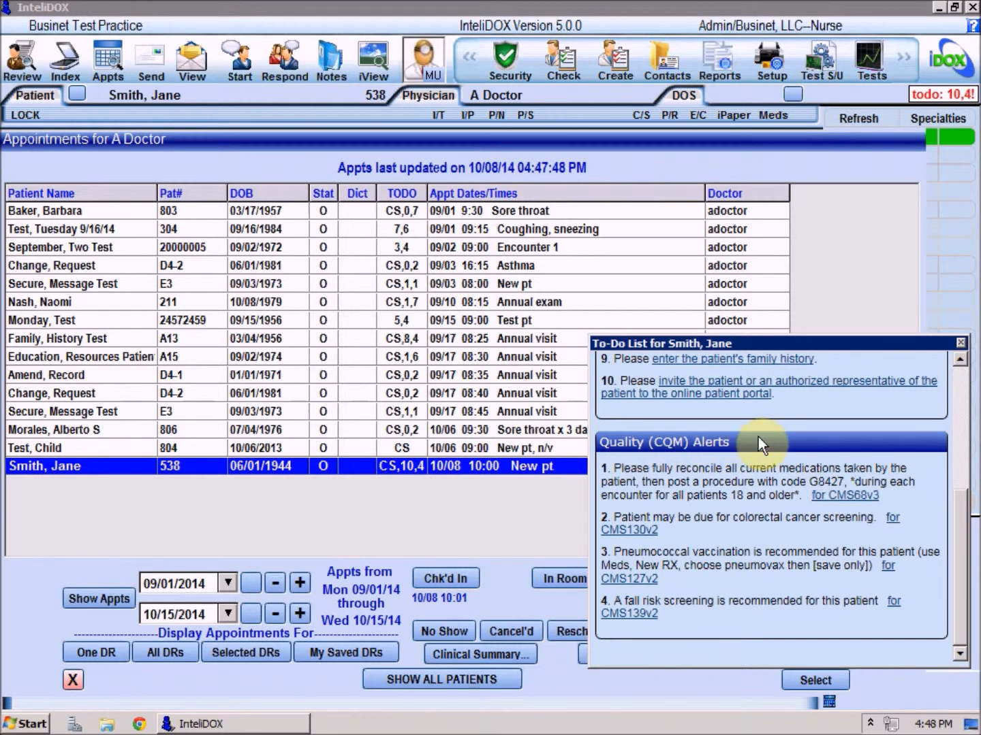
Step: View the CMS134v2 measure help from the To-Do list of the 09/01 9:30 Sore throat appointment, and close everything including the appointments list
{"action": "left_click", "coordinate": [410, 209]}
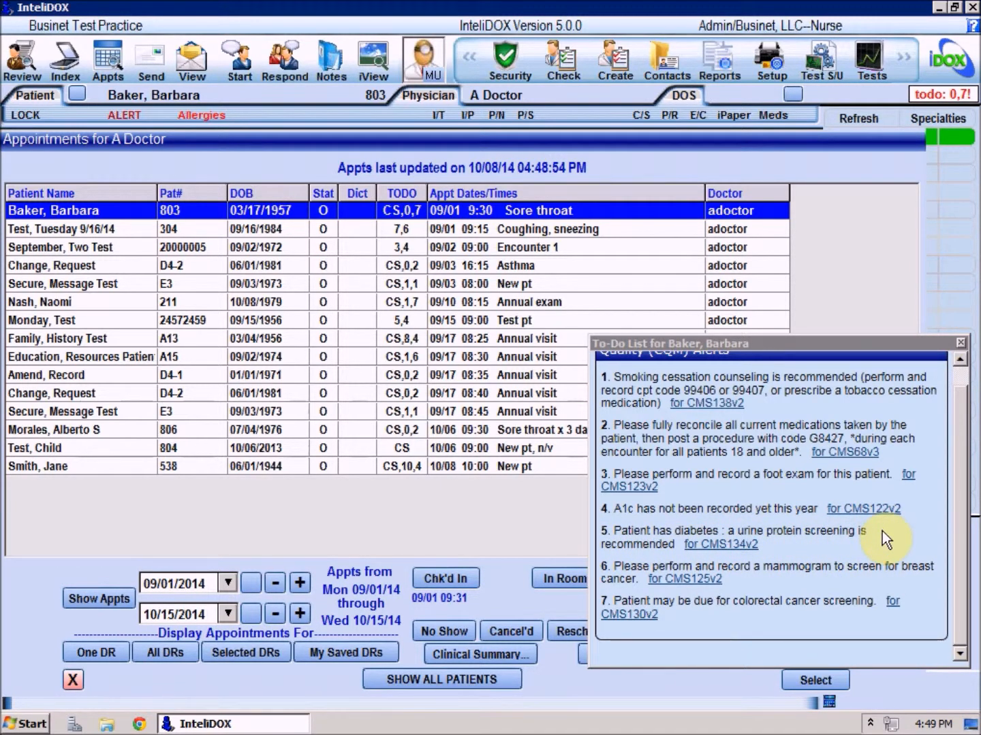
{"action": "left_click", "coordinate": [721, 545]}
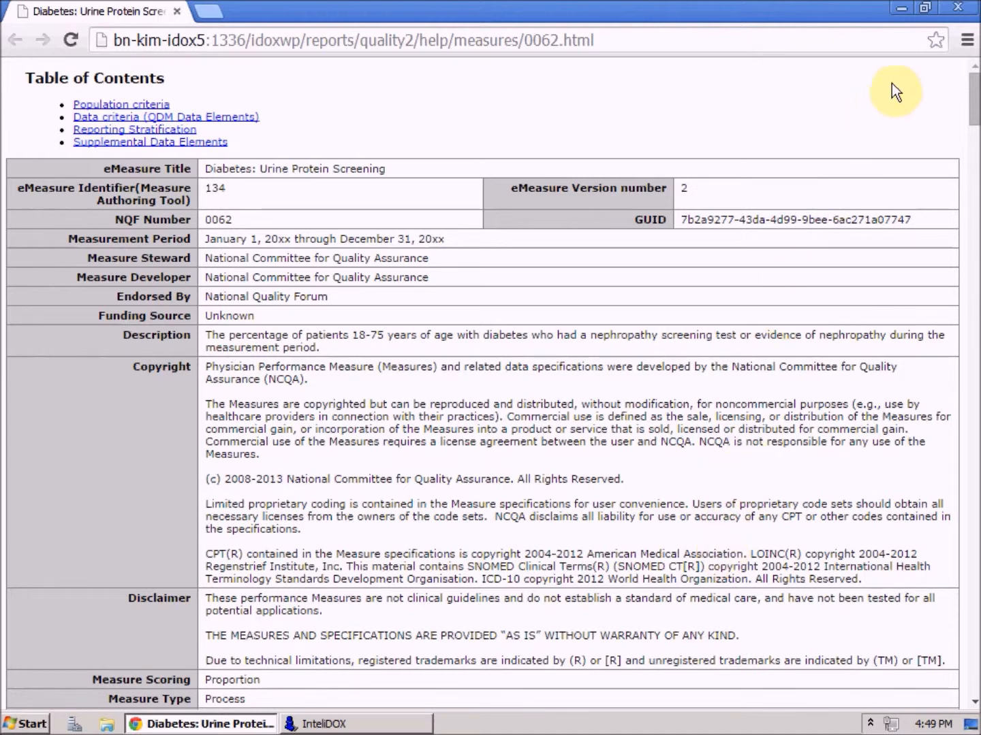
{"action": "left_click", "coordinate": [957, 7]}
{"action": "left_click", "coordinate": [959, 343]}
{"action": "left_click", "coordinate": [74, 679]}
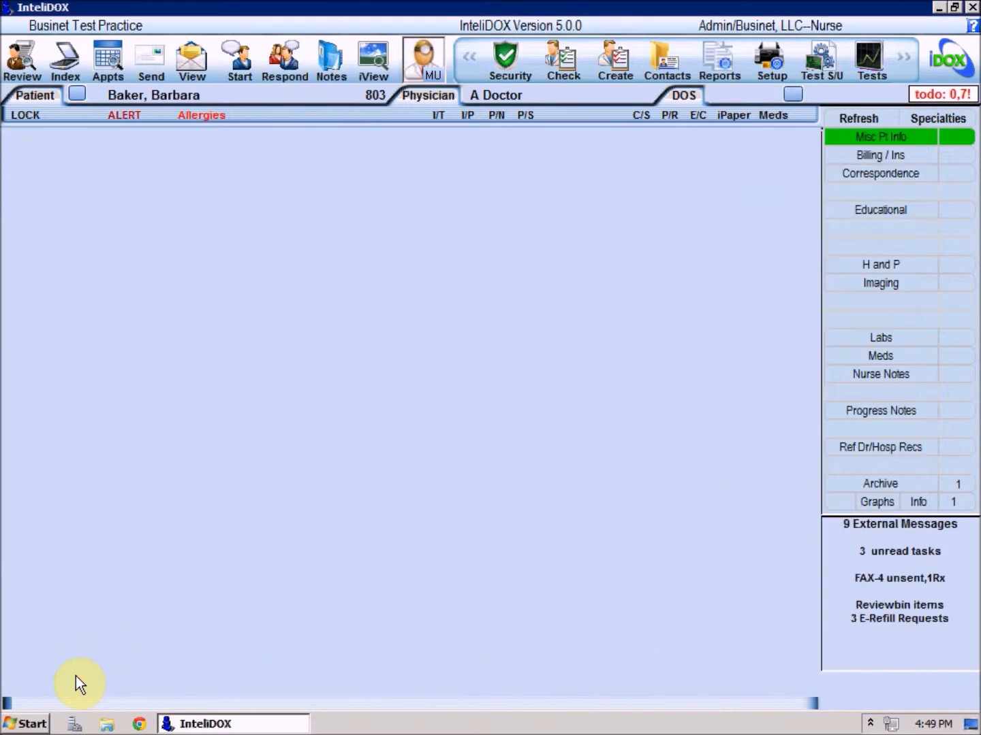
Step: Activate the CMS155v2 height, weight and counseling alert for Clerks in the security settings for Clinical Decision Support and Clinical Quality Measures
{"action": "left_click", "coordinate": [509, 61]}
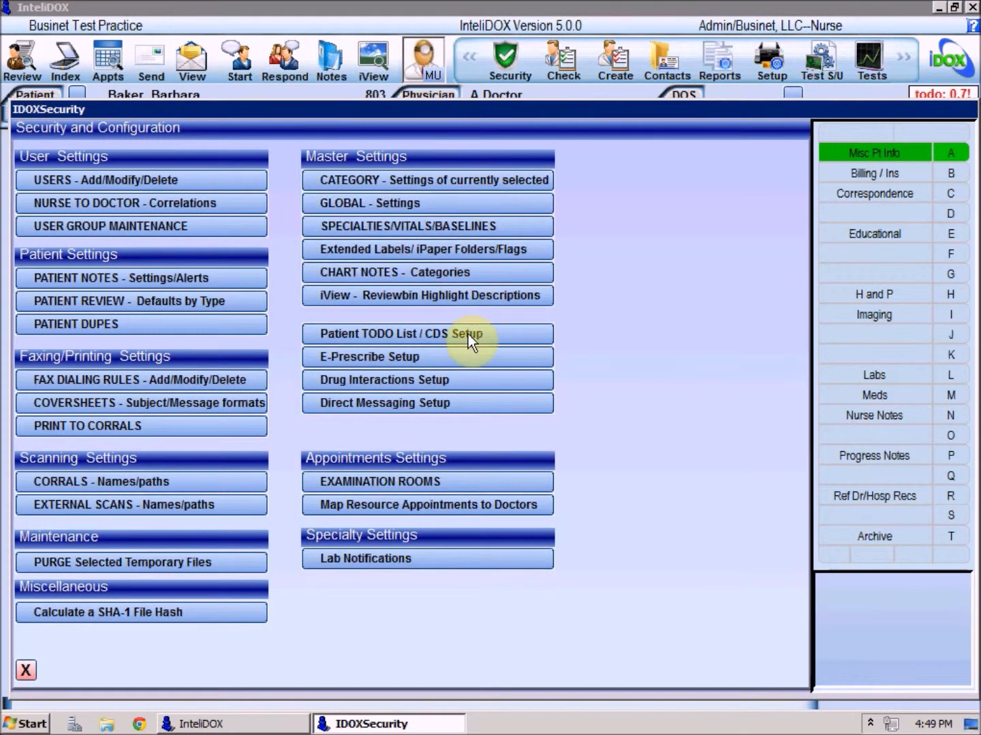
{"action": "left_click", "coordinate": [468, 333]}
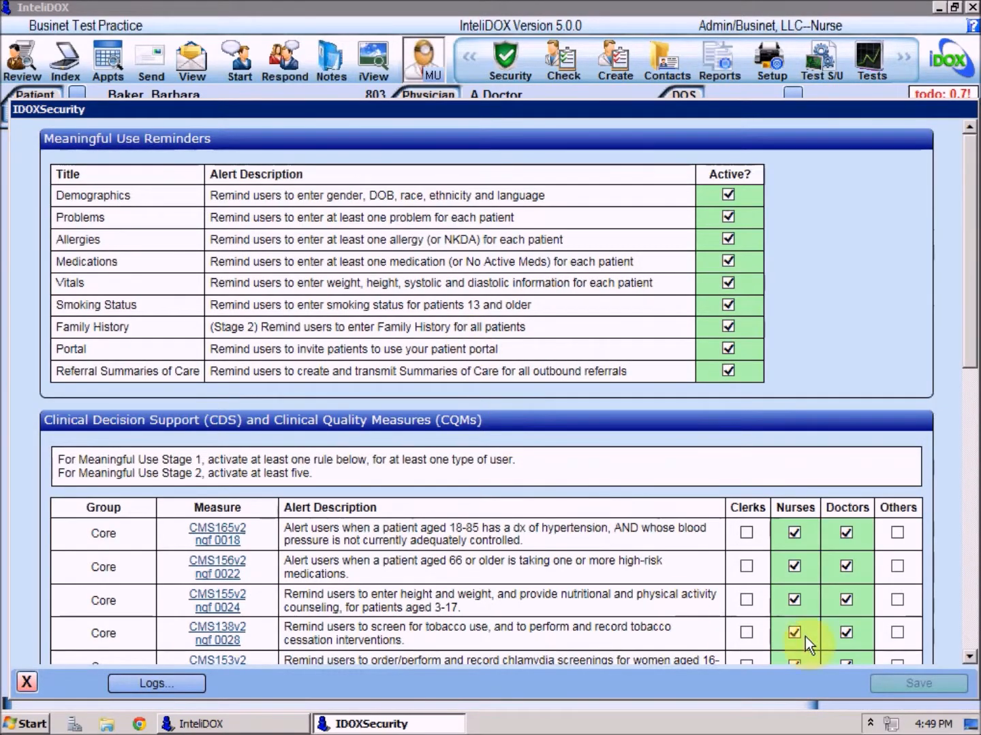
{"action": "left_click", "coordinate": [969, 657]}
{"action": "left_click", "coordinate": [969, 658]}
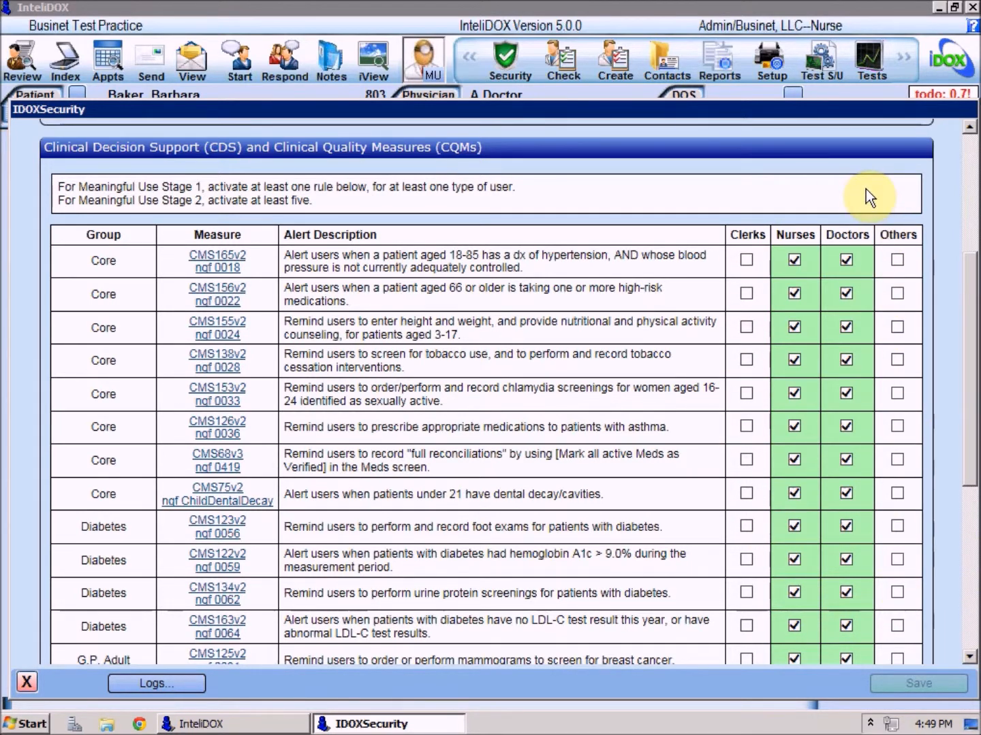
{"action": "left_click", "coordinate": [746, 329]}
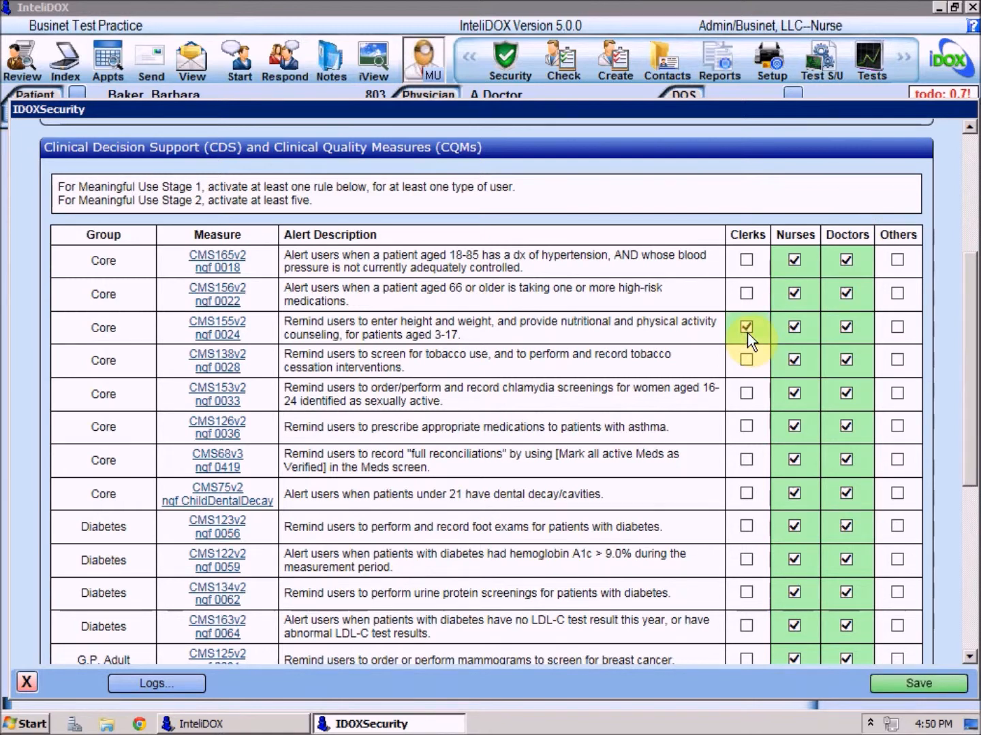